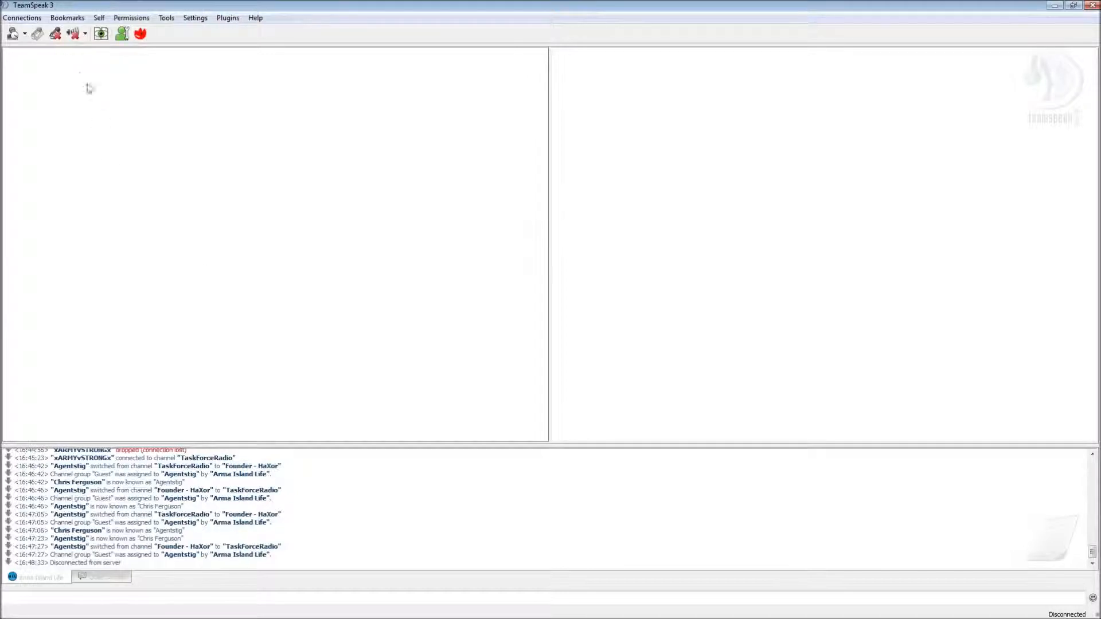
# - Open the Connect form and connect to ail.ts3dns.com with the current nickname
pyautogui.click(21, 18)
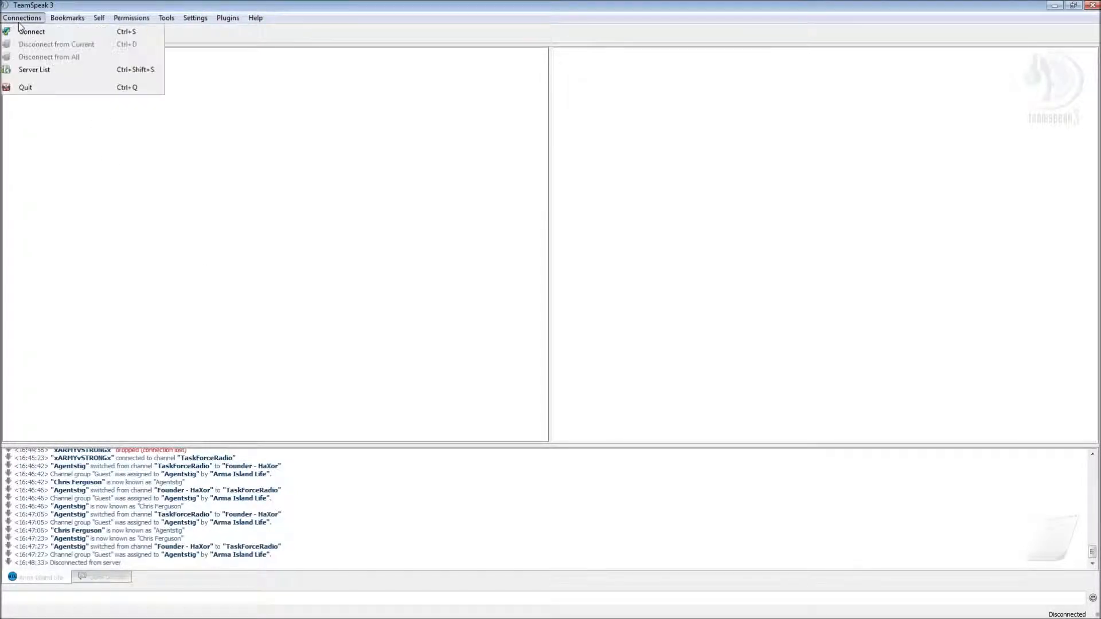
pyautogui.click(48, 34)
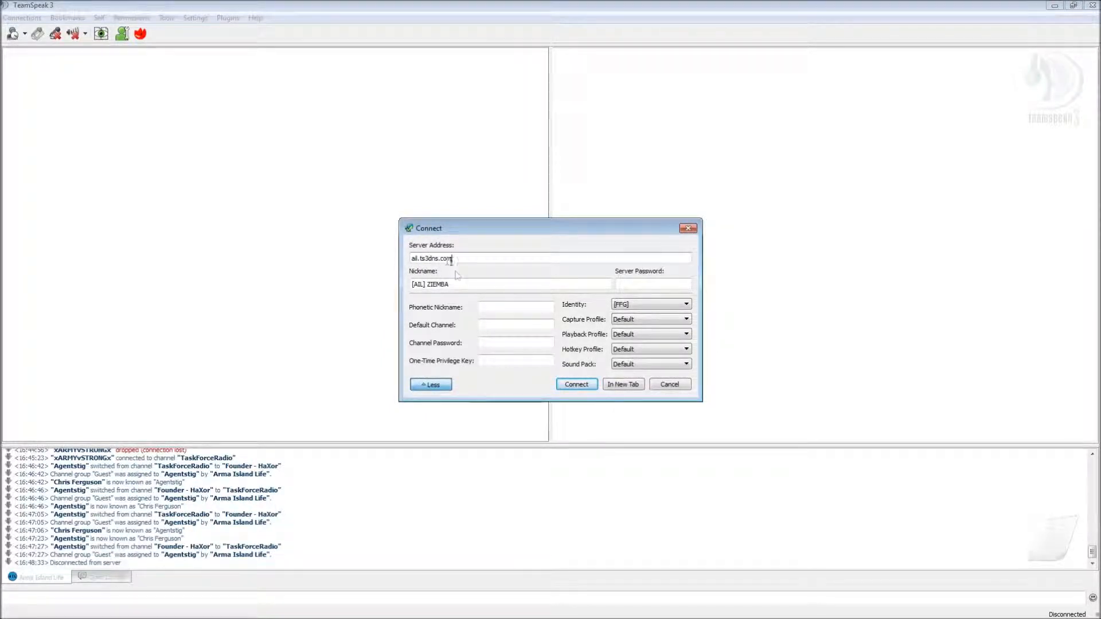
pyautogui.click(576, 385)
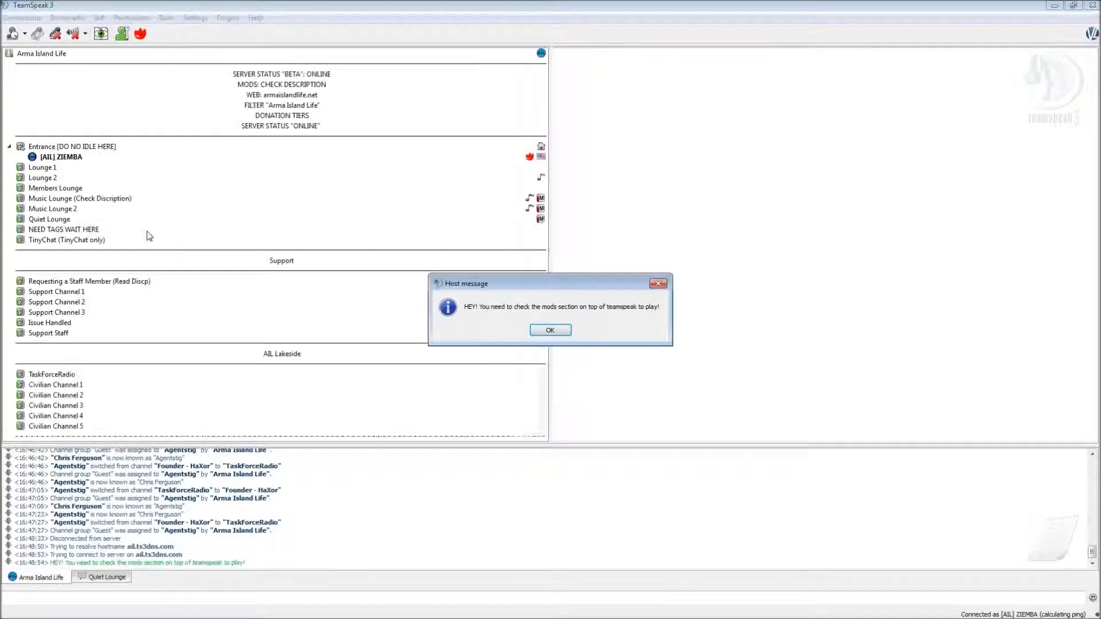
# - Dismiss the mods host message, join Quiet Lounge, and show the MODS: CHECK DESCRIPTION details
pyautogui.click(549, 331)
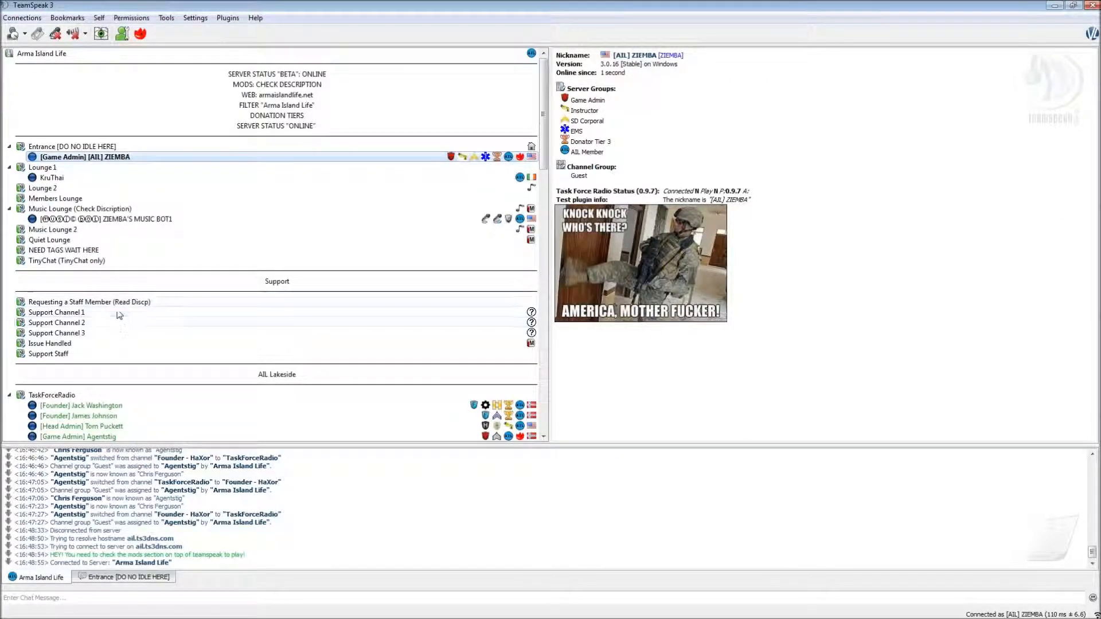
pyautogui.rightClick(65, 244)
pyautogui.click(48, 244)
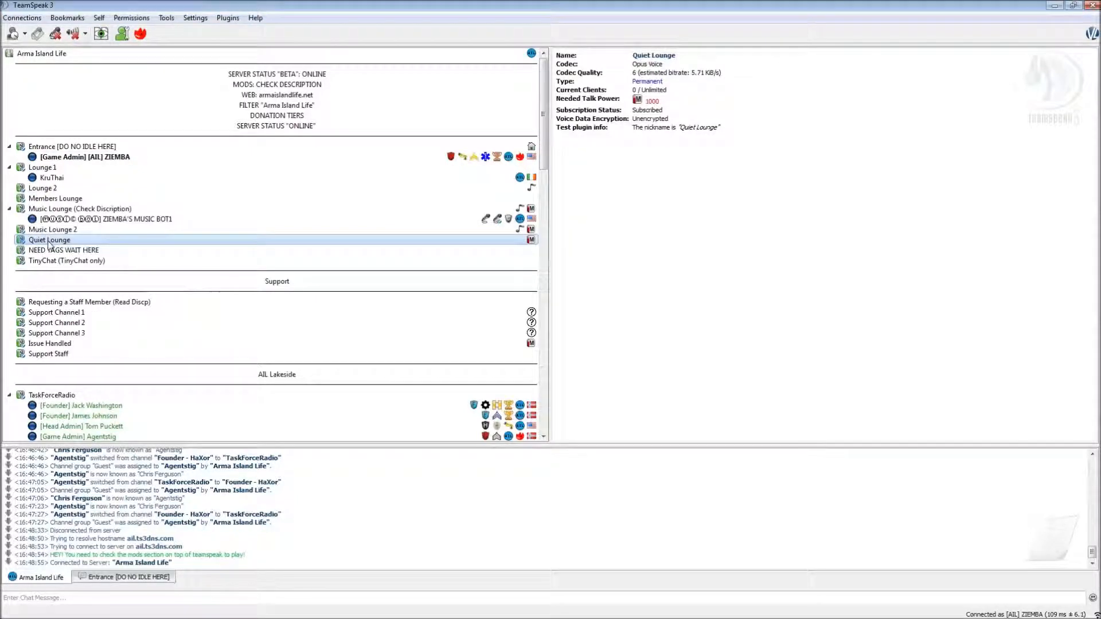
pyautogui.doubleClick(49, 241)
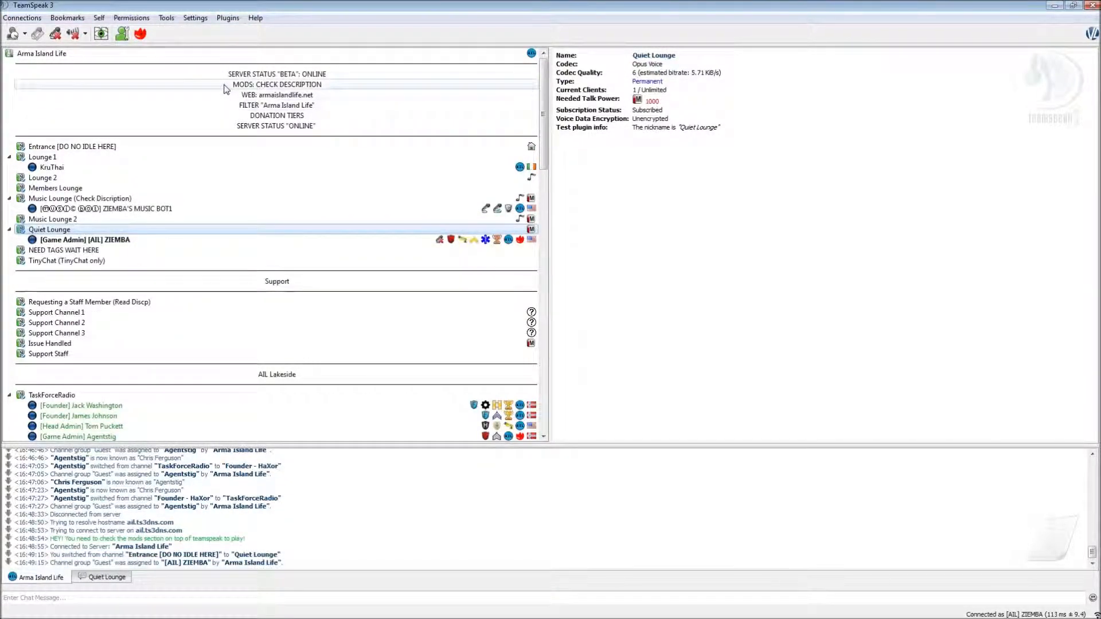
pyautogui.click(304, 86)
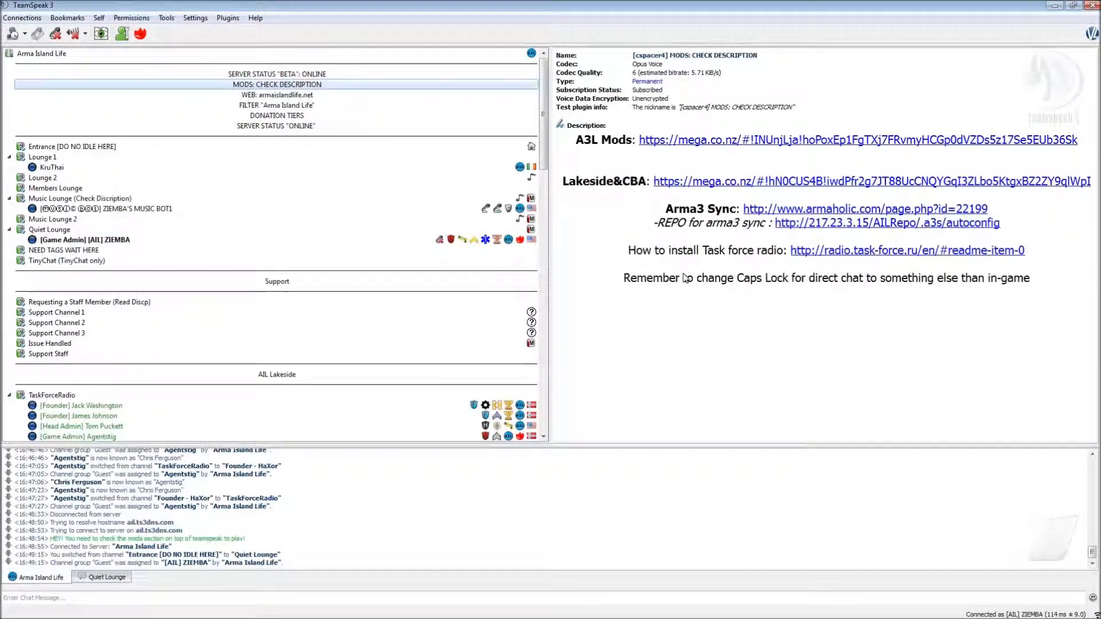
# - Download arma3sync-installer-1-4-54 from armaholic's FTP #1 mirror and open the downloaded file
pyautogui.click(771, 210)
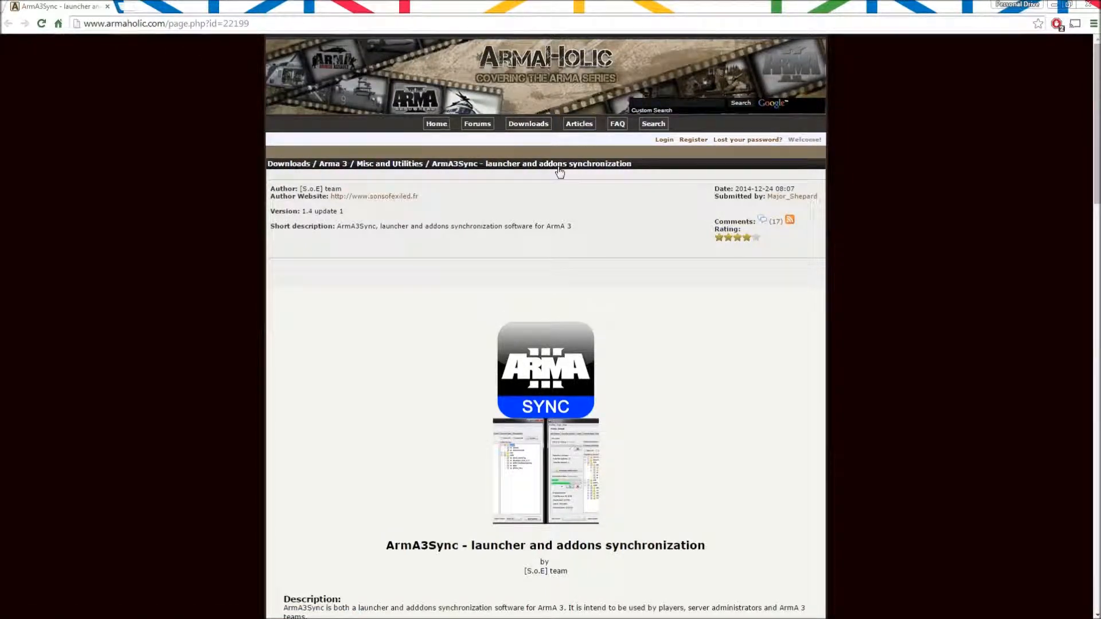
pyautogui.scroll(-15, 562, 222)
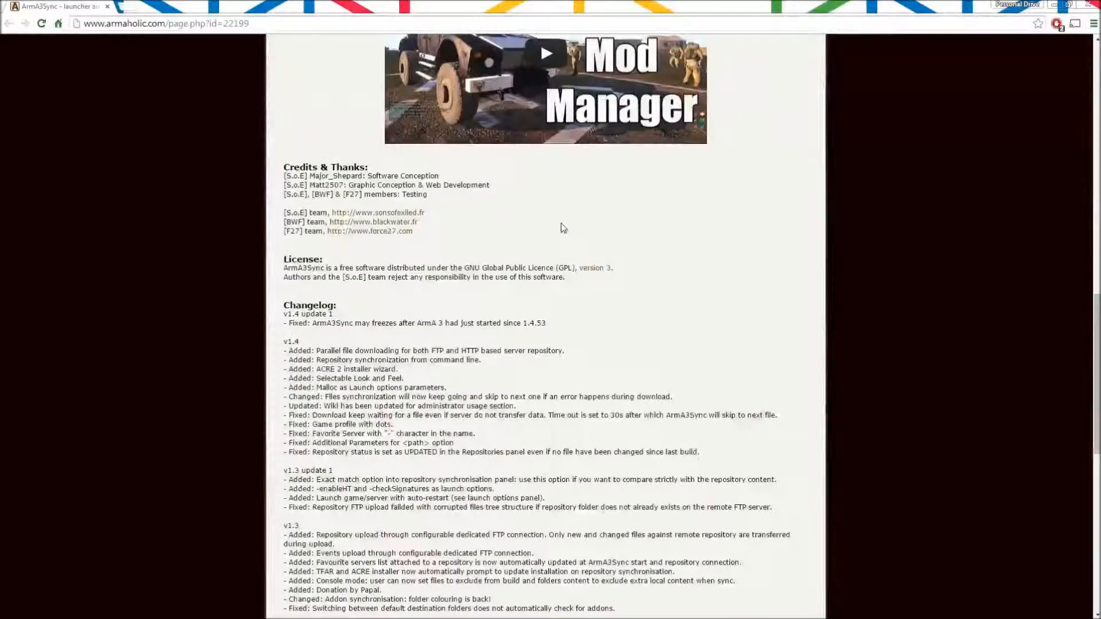
pyautogui.scroll(-12, 542, 230)
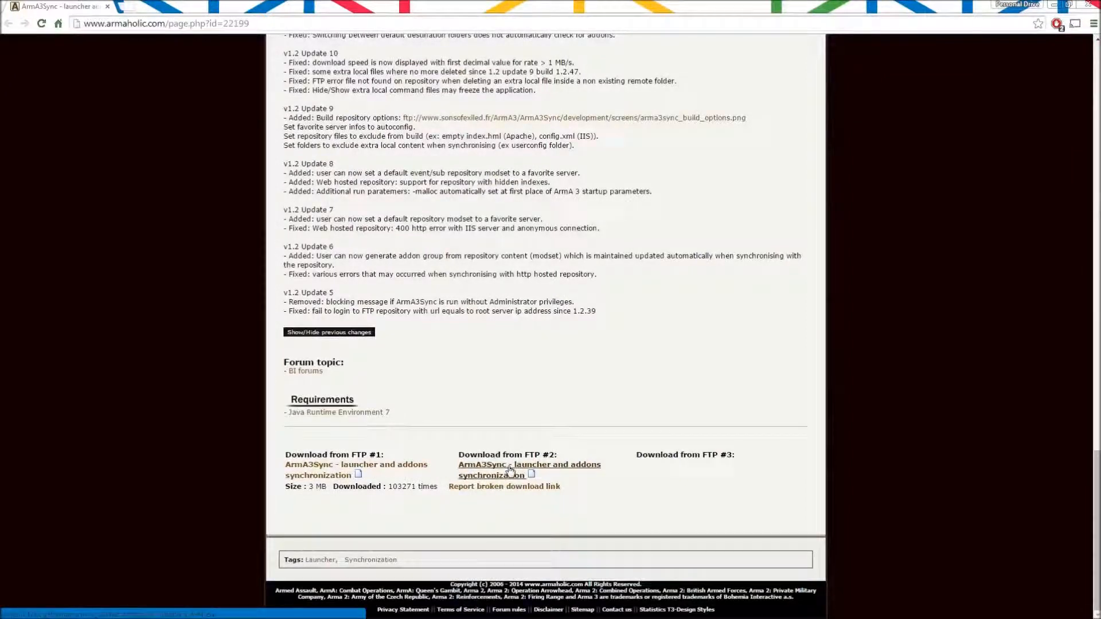
pyautogui.click(391, 472)
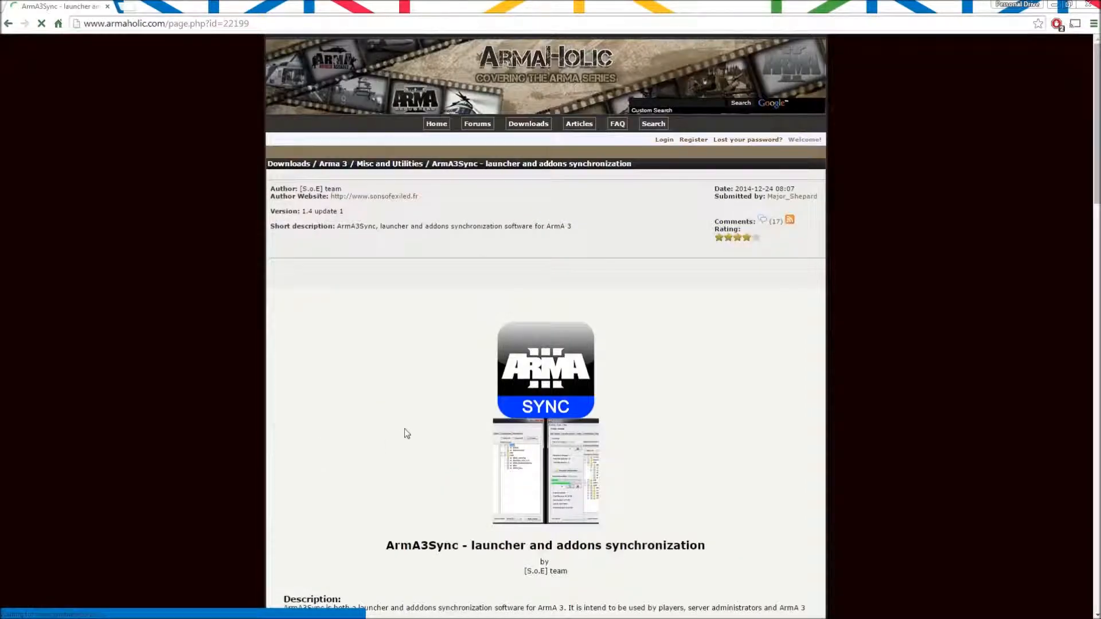
pyautogui.scroll(-20, 404, 428)
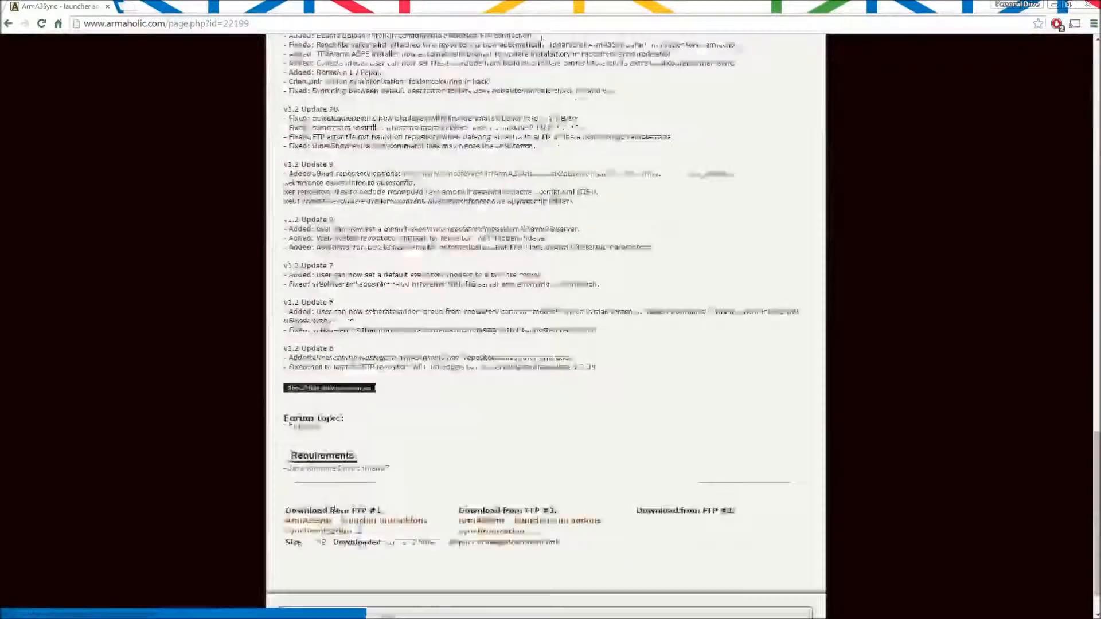
pyautogui.click(329, 474)
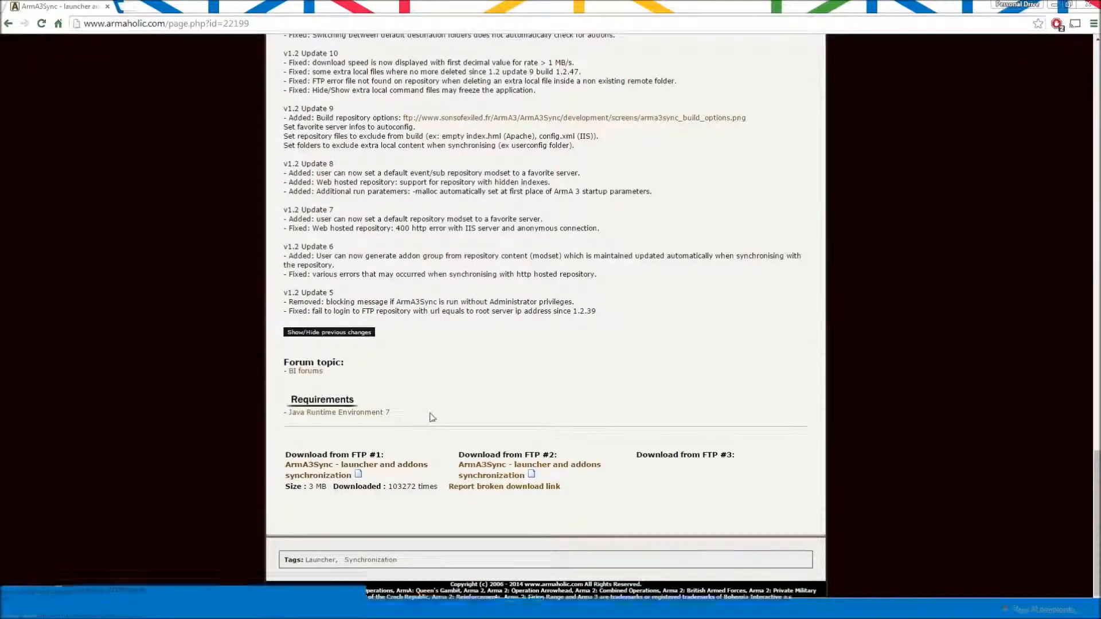
pyautogui.click(73, 611)
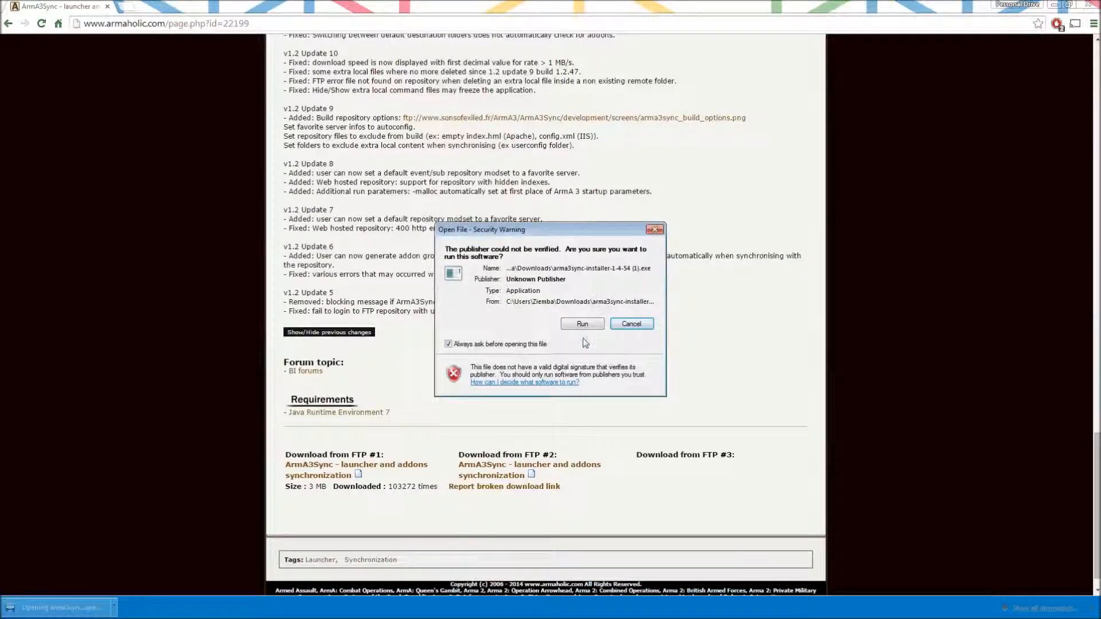
# - Run the installer past the security and UAC prompts, and accept the license agreement
pyautogui.click(582, 324)
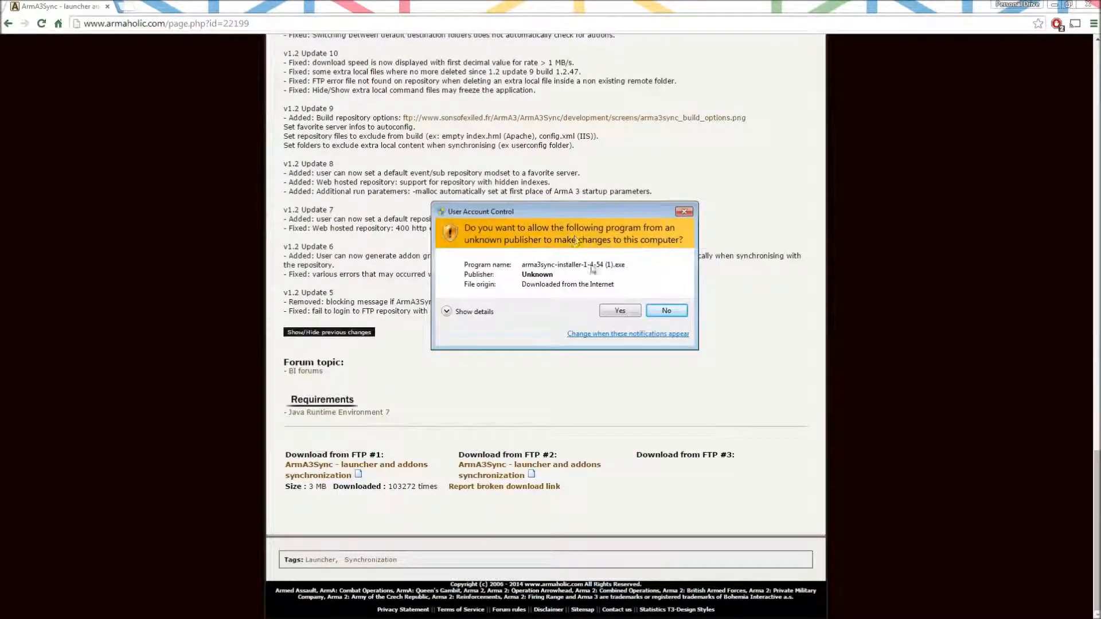
pyautogui.click(605, 313)
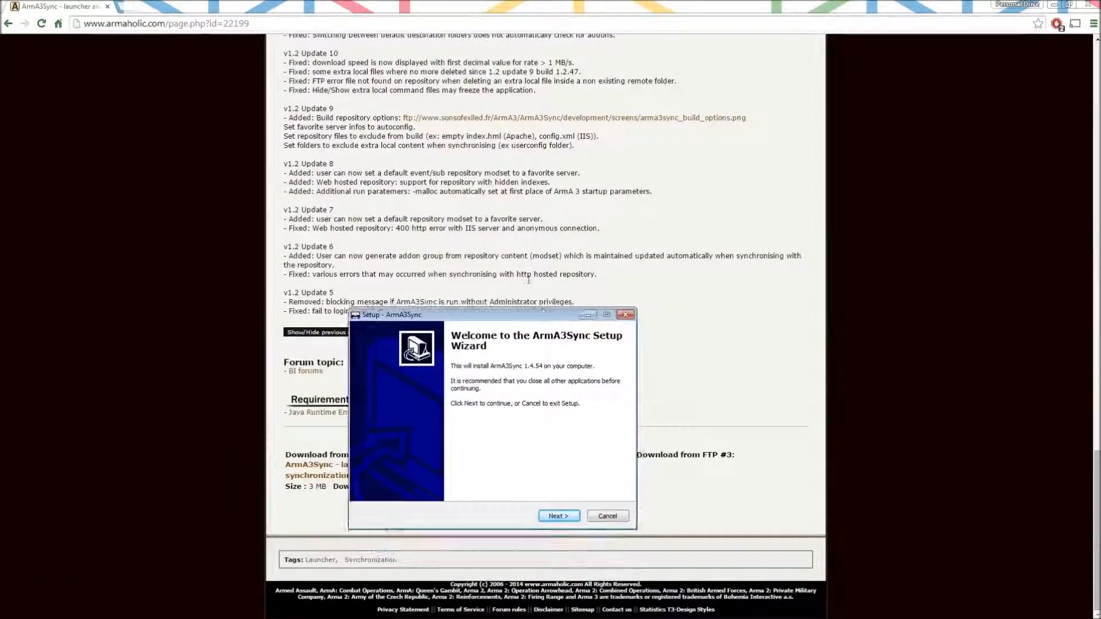
pyautogui.click(551, 517)
pyautogui.click(418, 481)
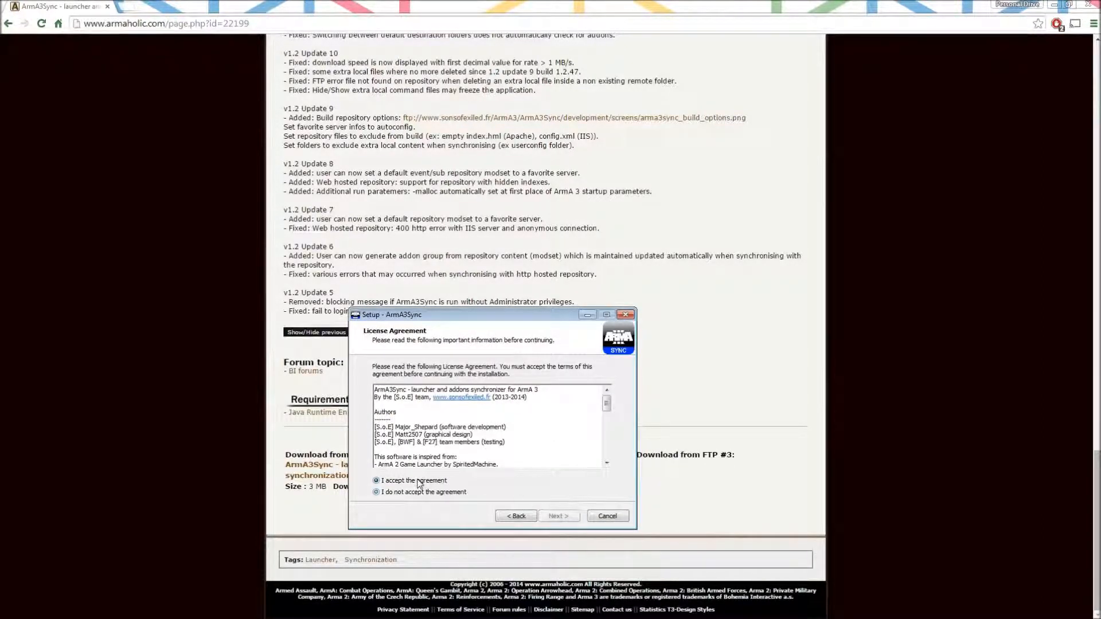
pyautogui.click(552, 515)
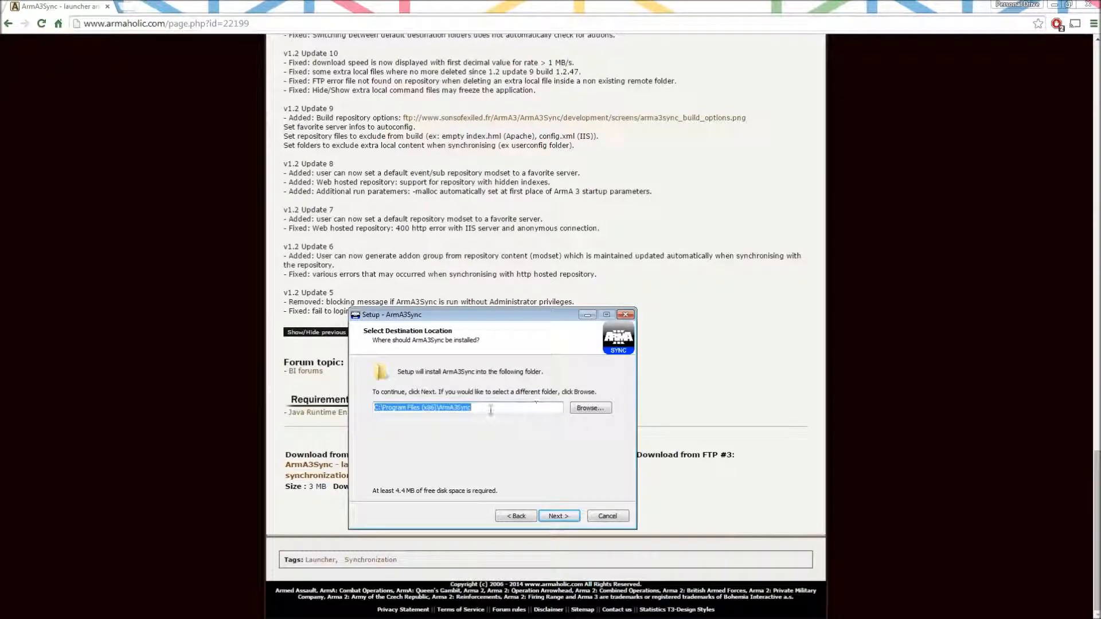
# - Set the install location to an ArmA3Sync folder inside the user's Downloads folder
pyautogui.click(600, 409)
pyautogui.click(409, 372)
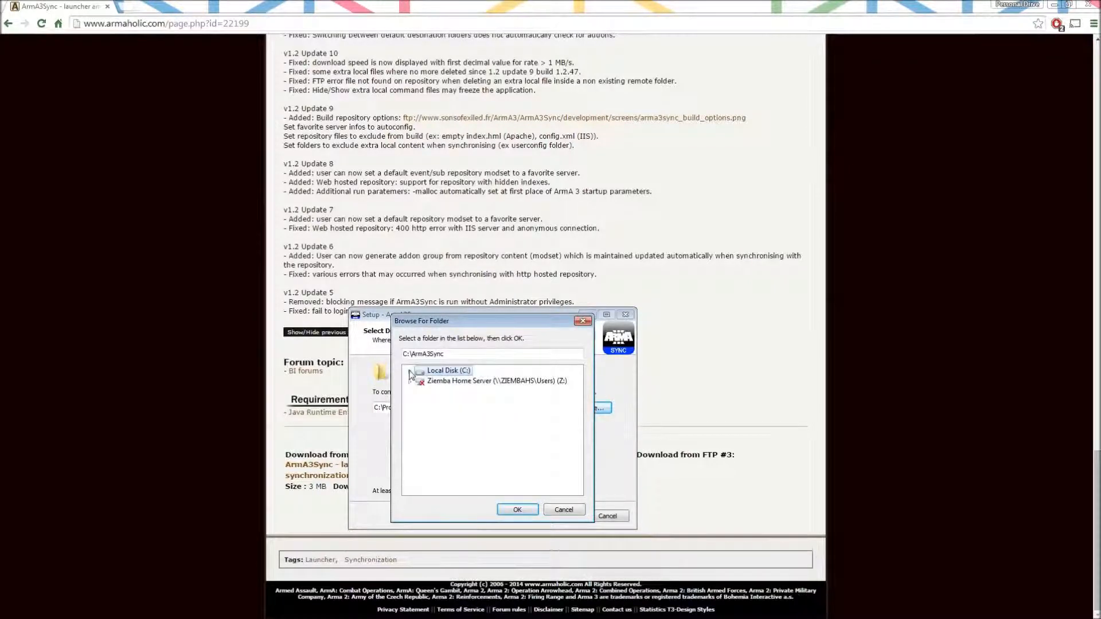
pyautogui.click(410, 371)
pyautogui.doubleClick(429, 464)
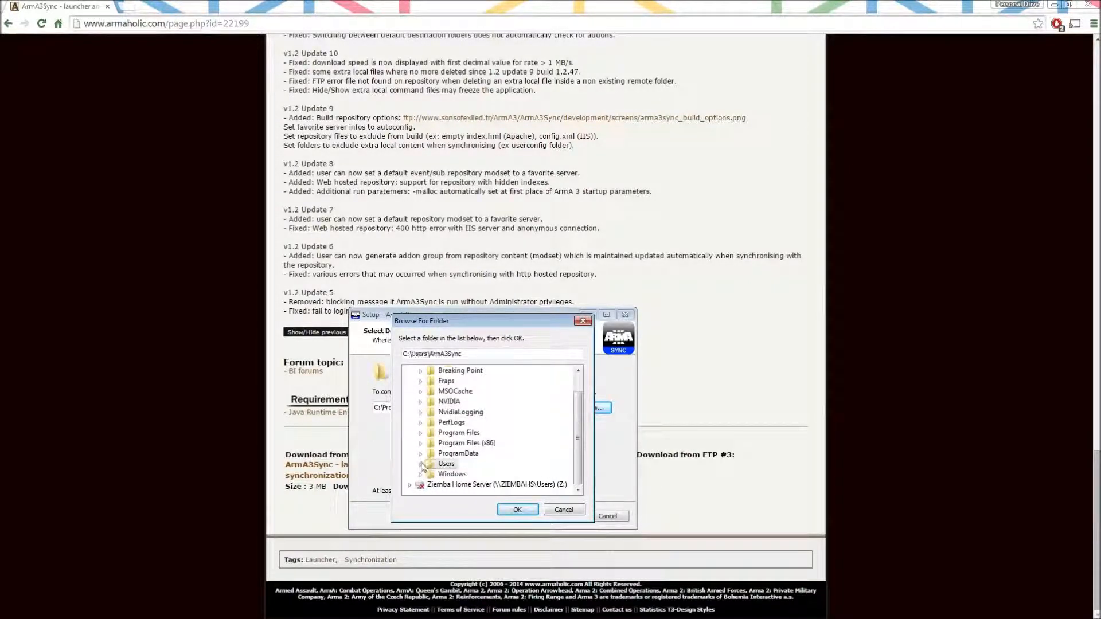
pyautogui.doubleClick(461, 485)
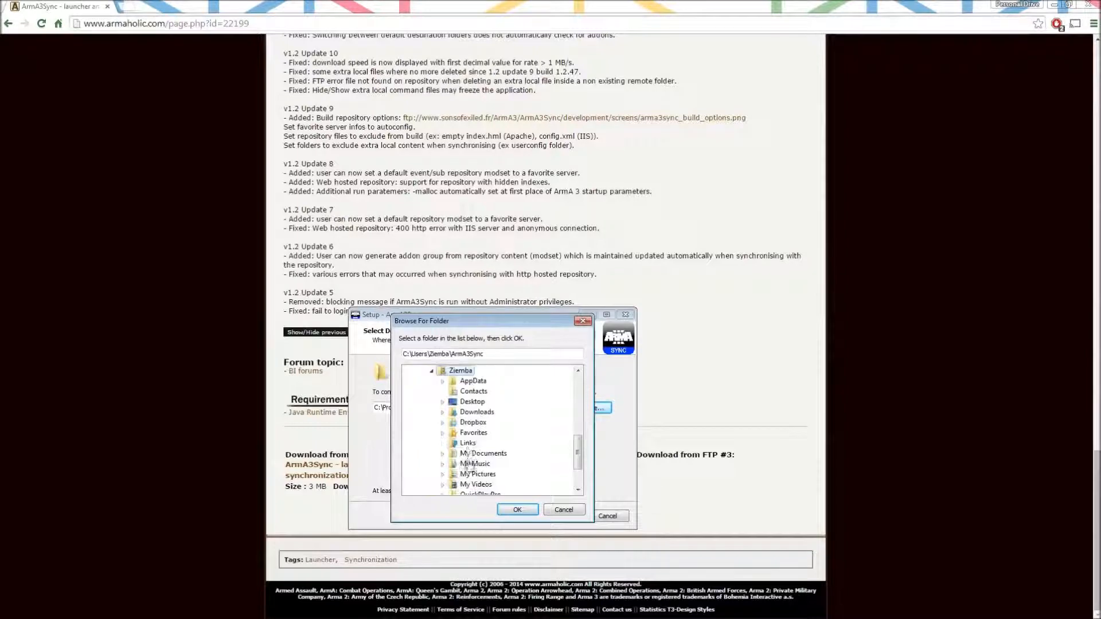
pyautogui.click(471, 404)
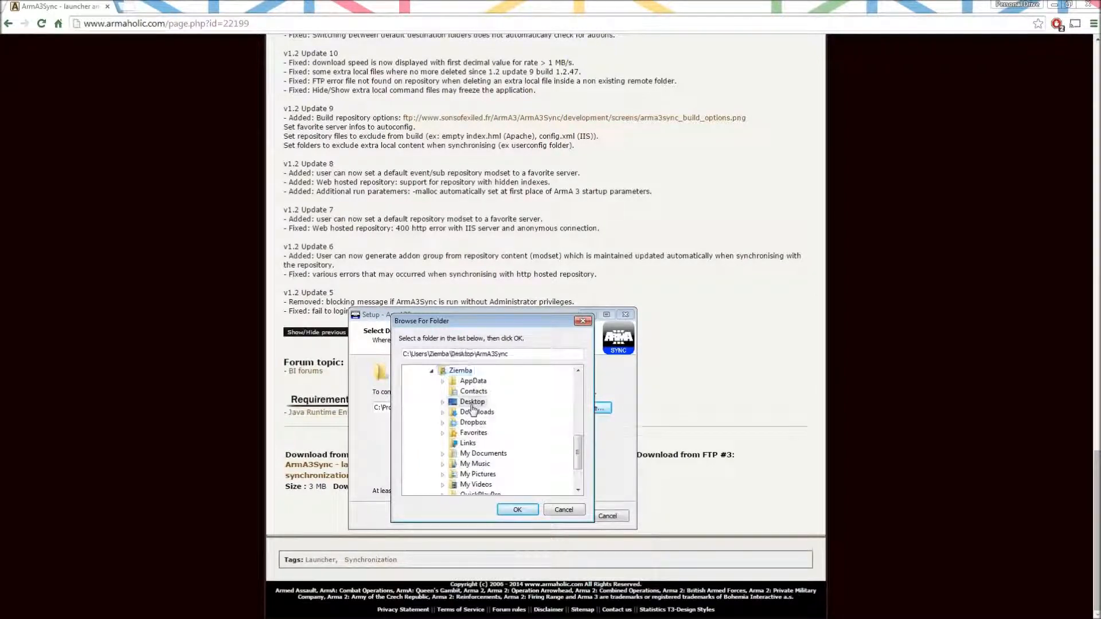
pyautogui.click(516, 510)
# - Go through the Start Menu and tasks pages, install, and finish without launching ArmA3Sync
pyautogui.click(555, 516)
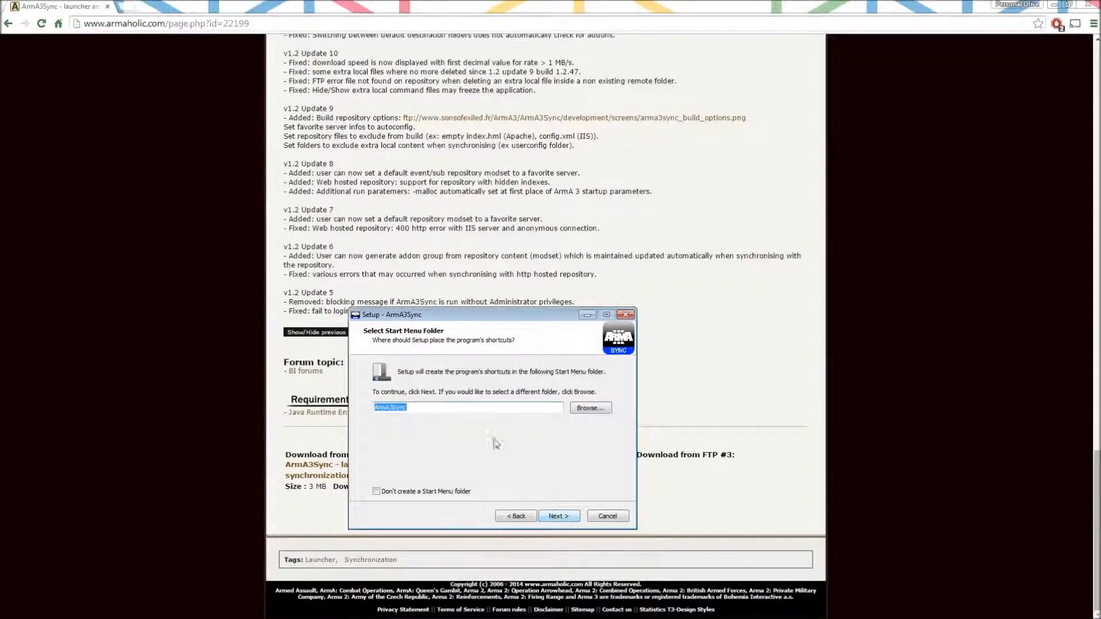
pyautogui.click(467, 407)
pyautogui.write('\\')
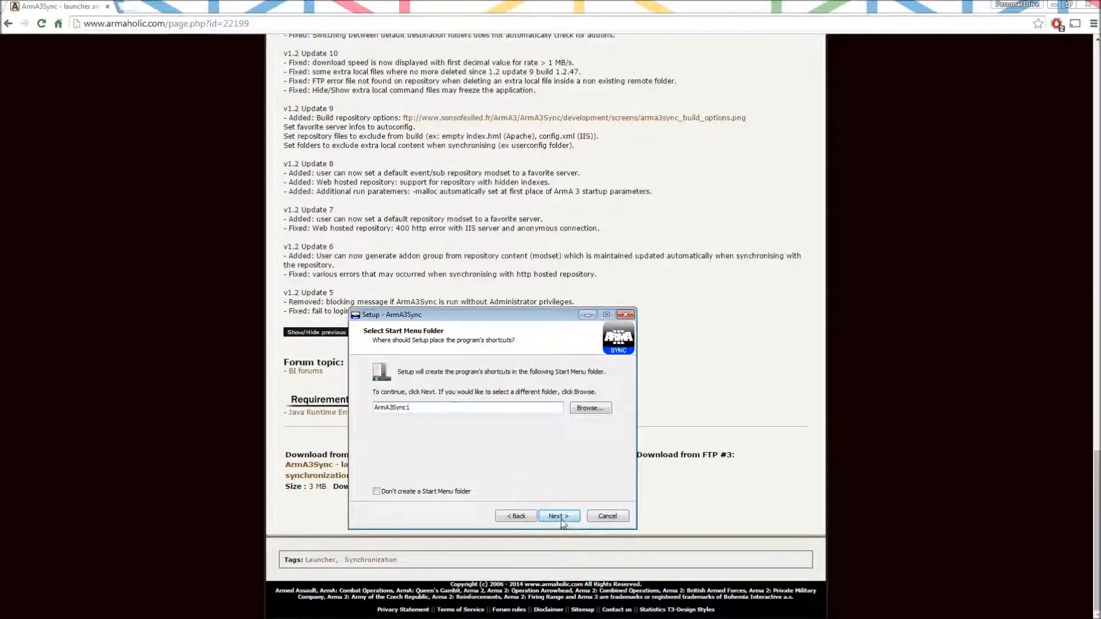
pyautogui.click(559, 516)
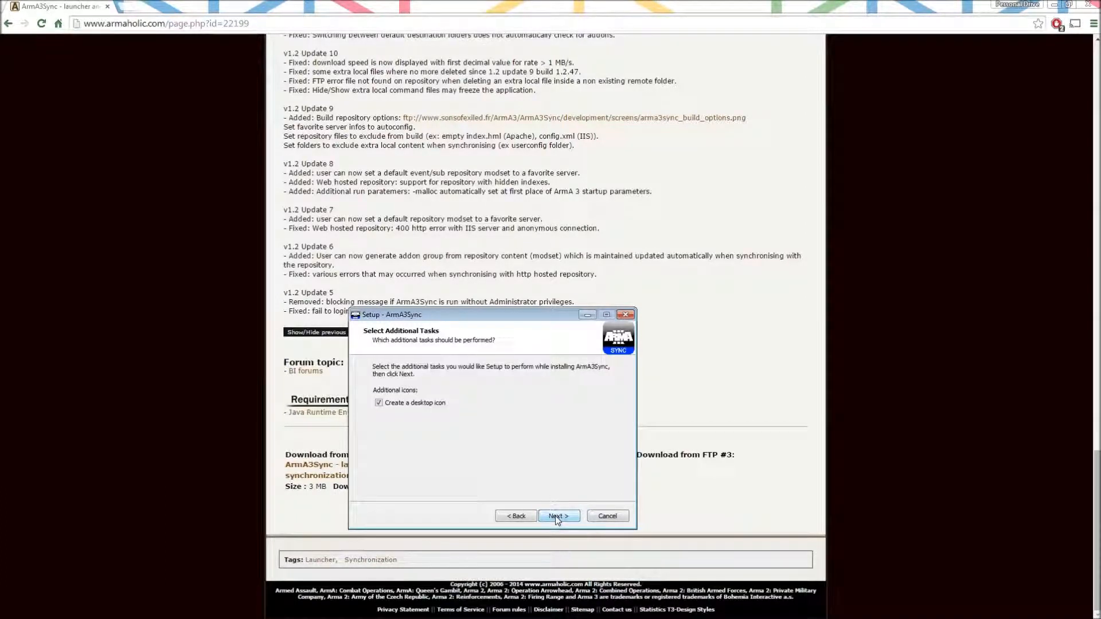
pyautogui.click(559, 517)
pyautogui.click(560, 518)
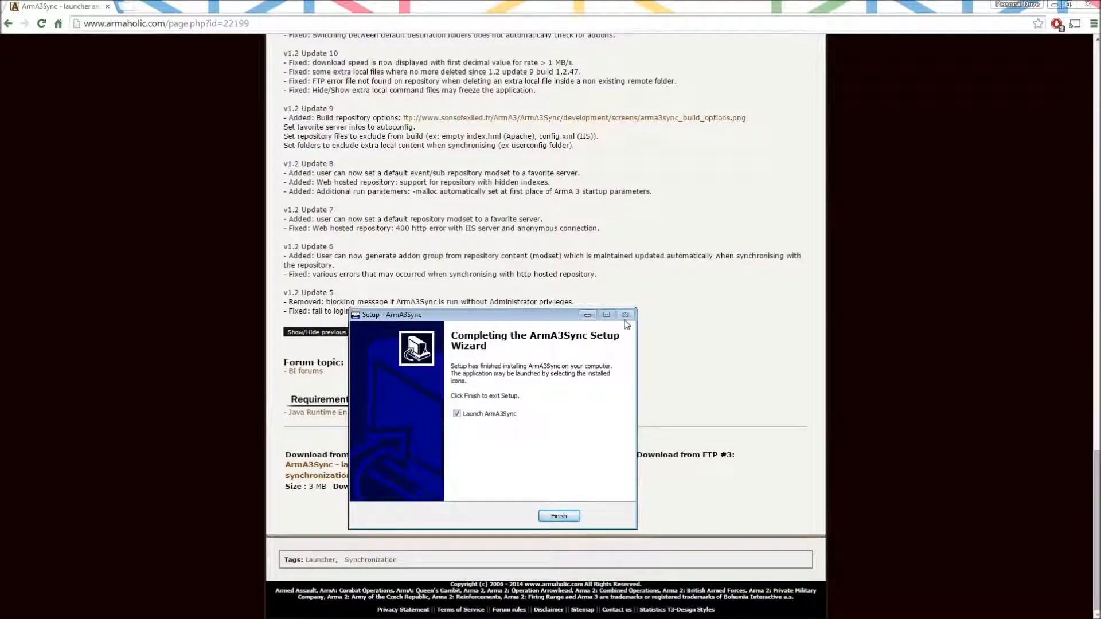
pyautogui.click(457, 414)
pyautogui.click(571, 519)
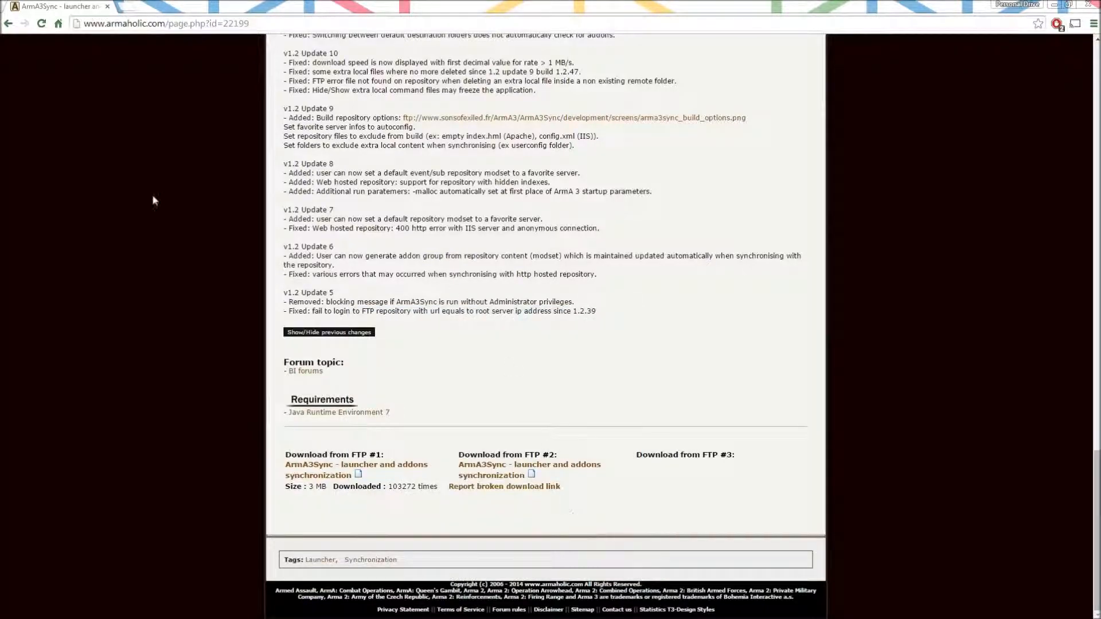
# - Close Chrome, approve ArmA3Sync's admin prompt, and maximize the ArmA3Sync window
pyautogui.click(1086, 4)
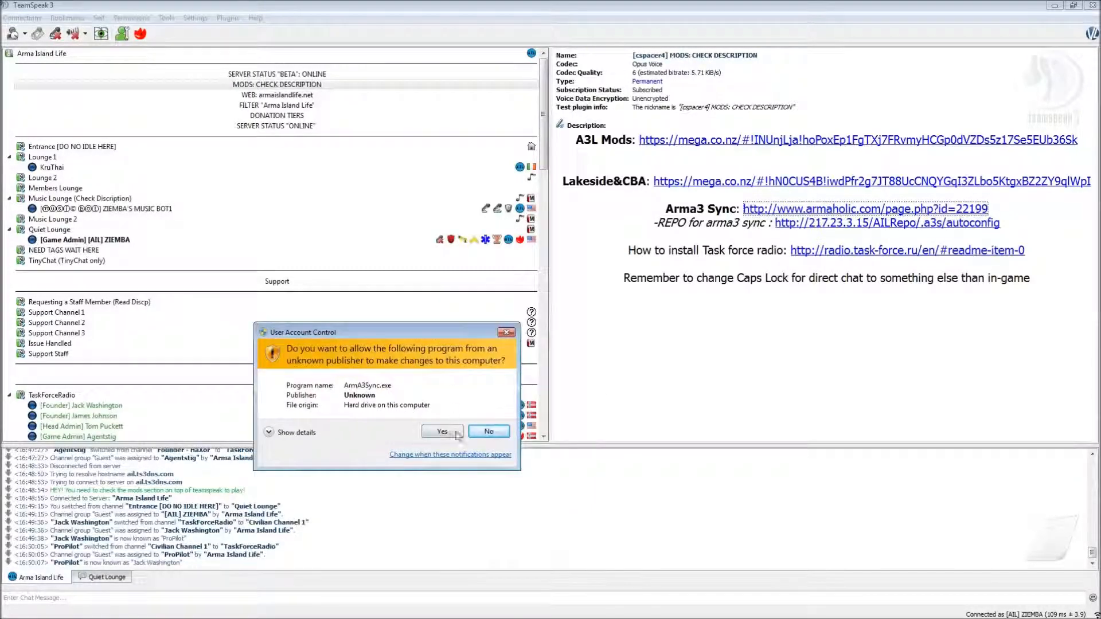
pyautogui.click(451, 433)
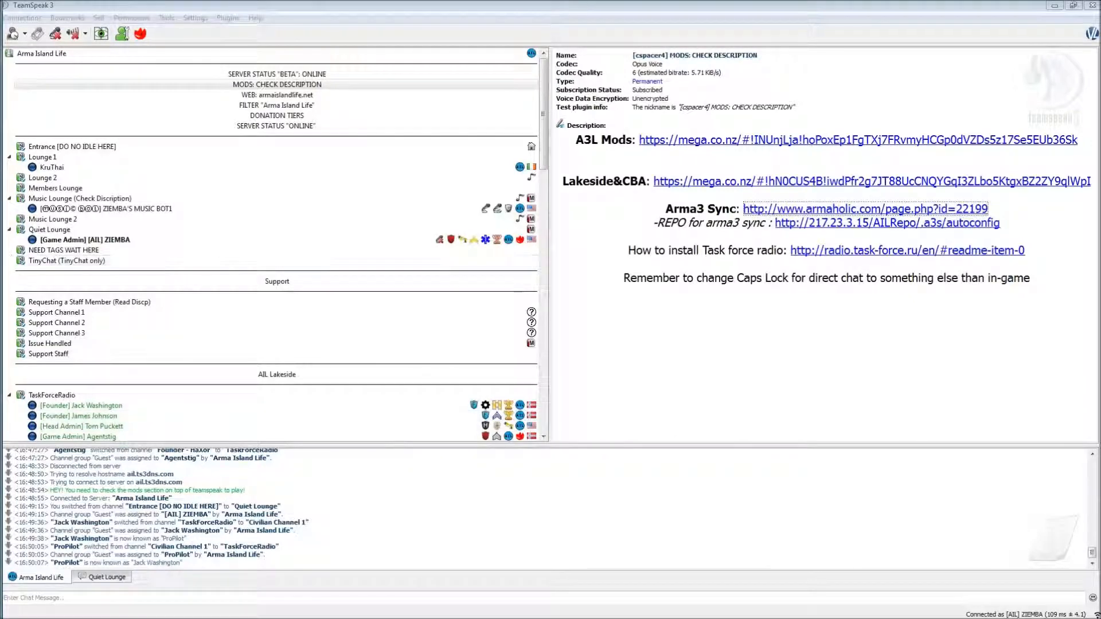
pyautogui.moveTo(355, 326); pyautogui.dragTo(491, 0)
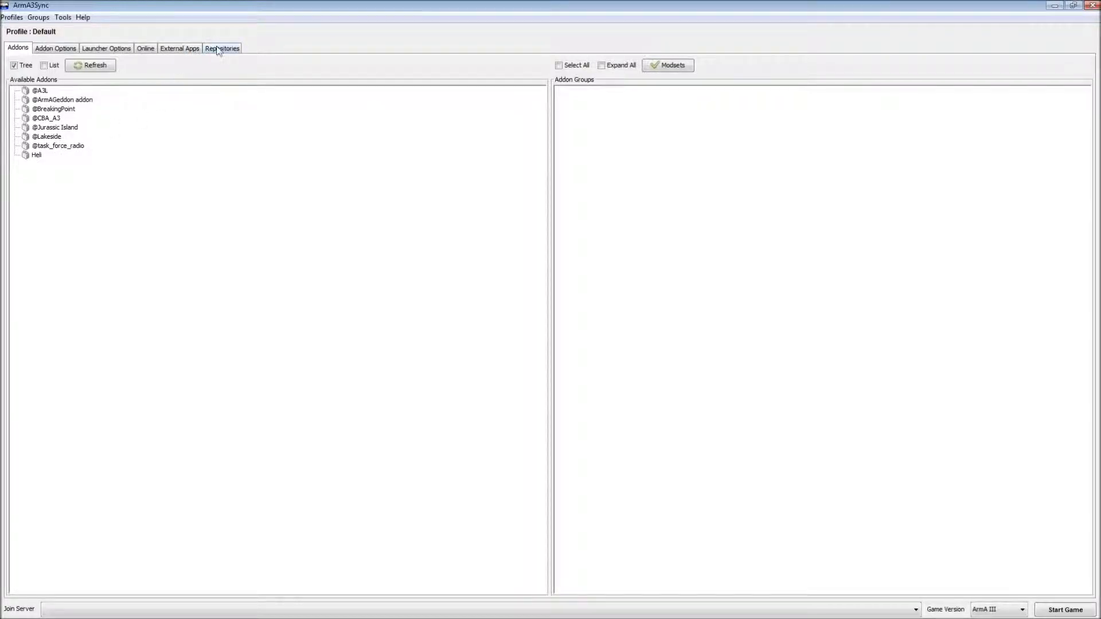
# - Open the New repository form from the Repositories tab, then switch to TeamSpeak 3
pyautogui.click(218, 49)
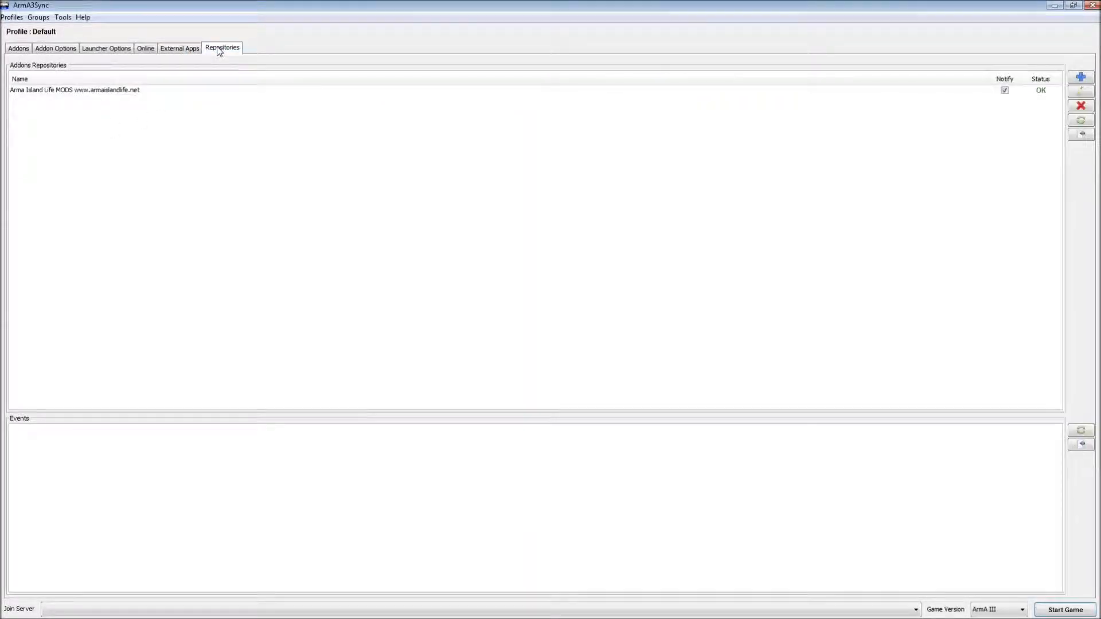
pyautogui.click(1080, 78)
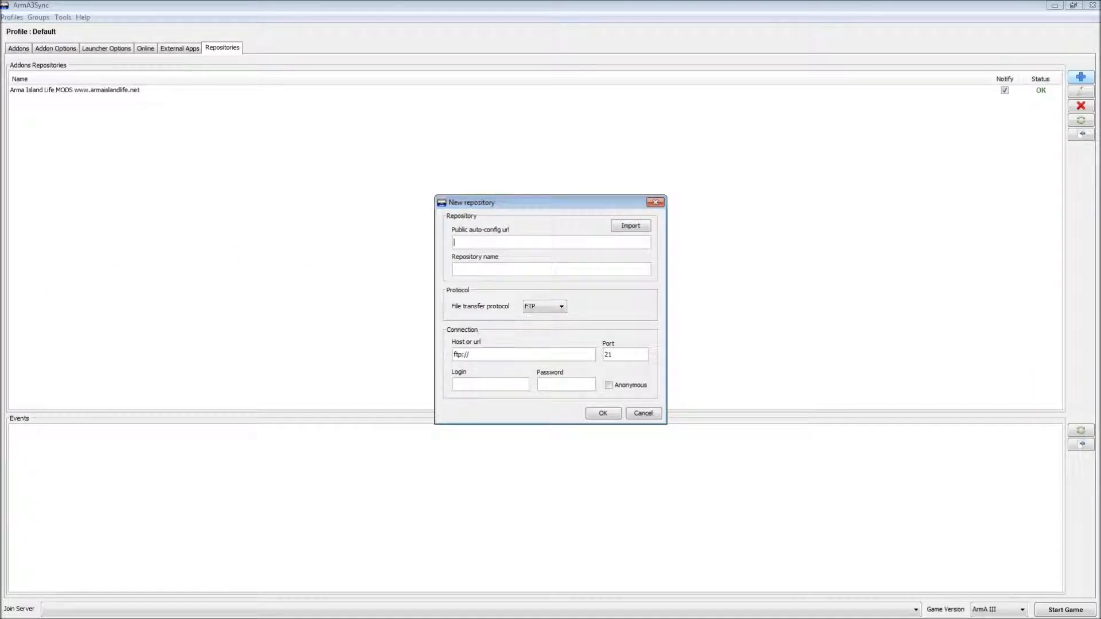
pyautogui.hotkey('alt', 'Tab')
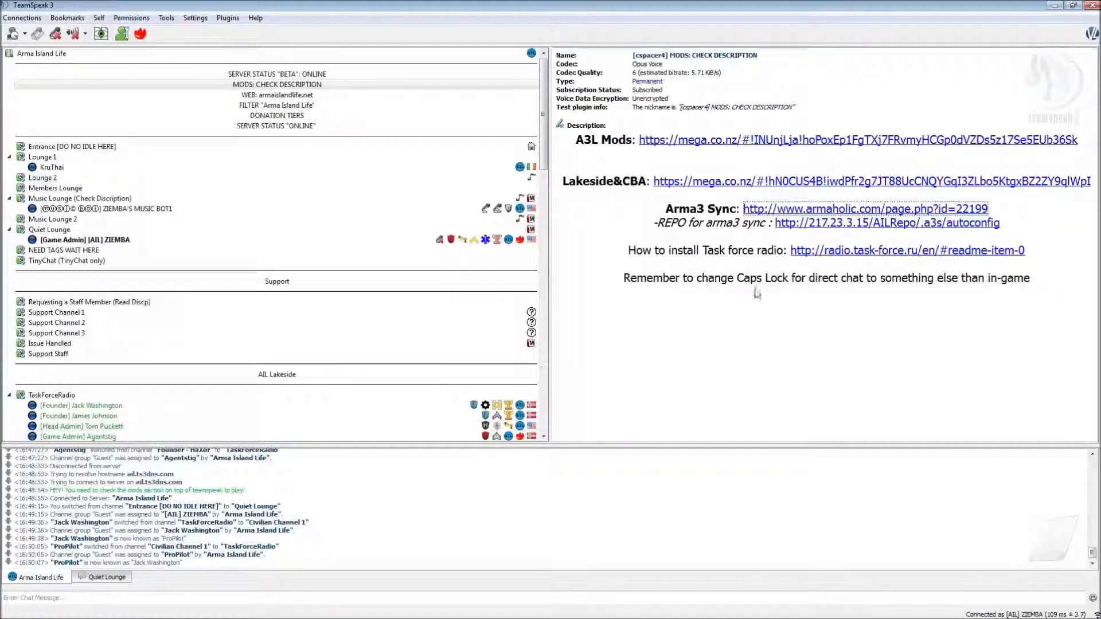
pyautogui.click(1005, 226)
pyautogui.moveTo(789, 235); pyautogui.dragTo(774, 222)
pyautogui.hotkey('ctrl', 'c')
pyautogui.rightClick(777, 222)
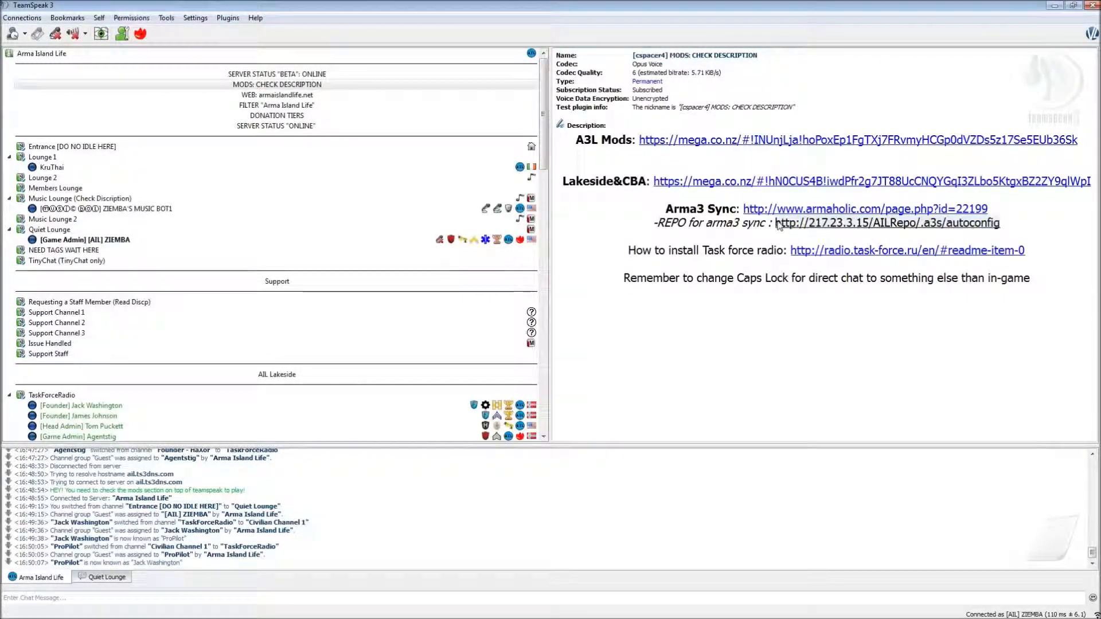
pyautogui.rightClick(778, 224)
pyautogui.click(798, 259)
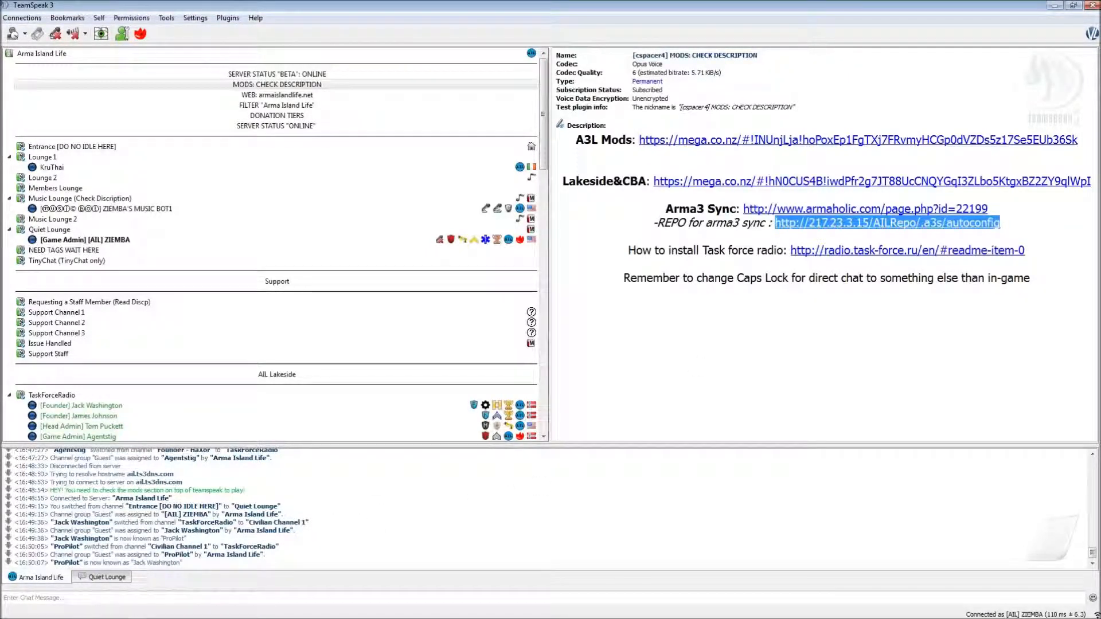
pyautogui.hotkey('alt', 'Tab')
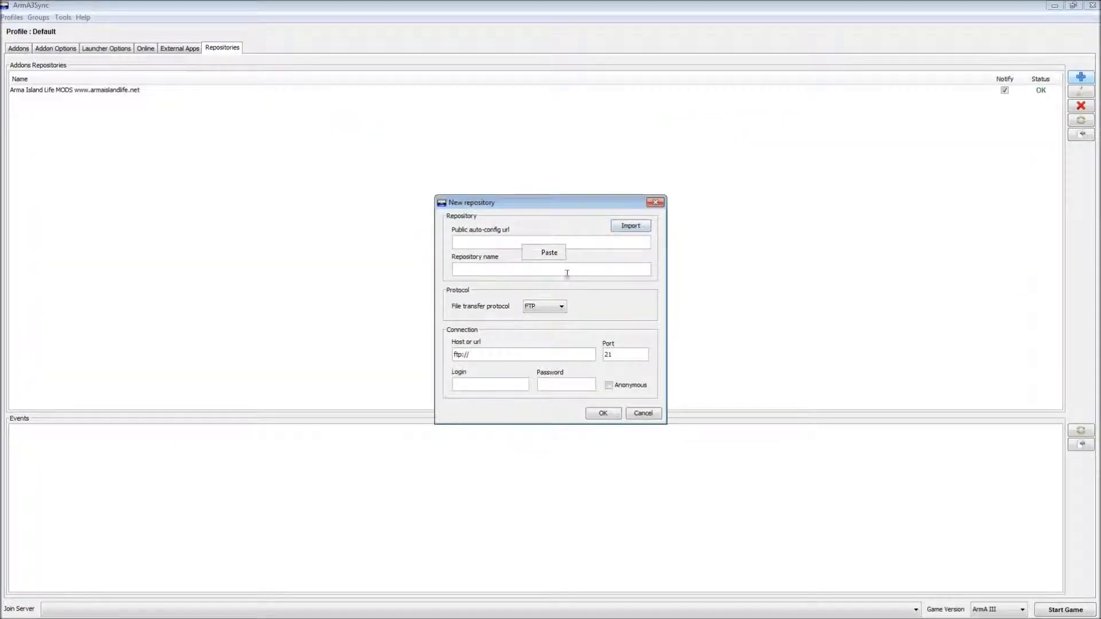
# - Paste and import the autoconfig link, then dismiss the 'already exists' error and close the form
pyautogui.click(549, 253)
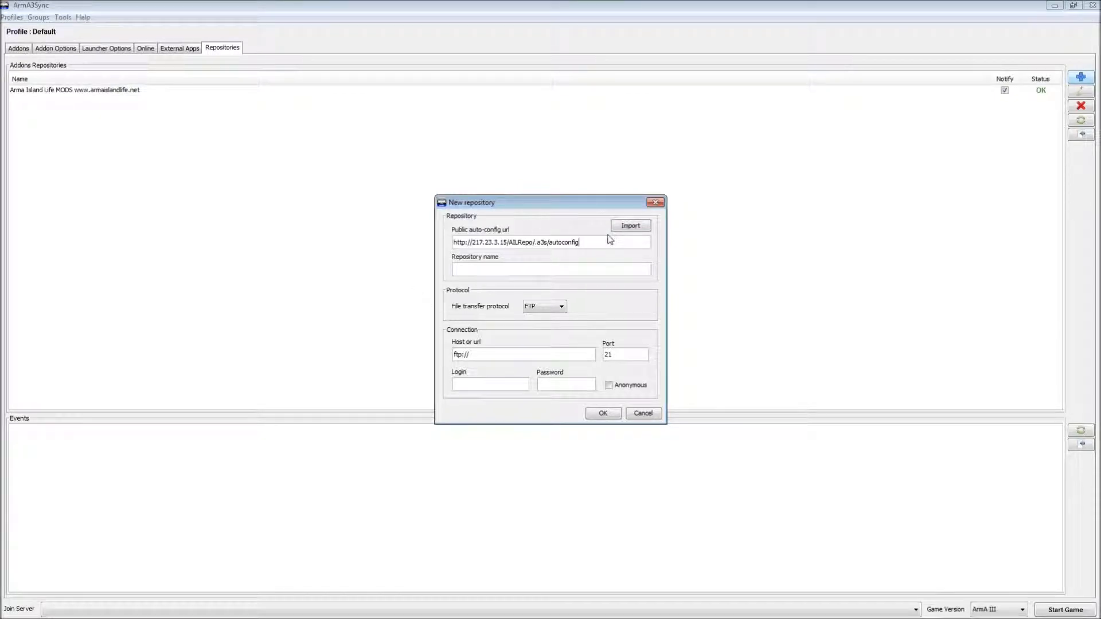
pyautogui.click(626, 230)
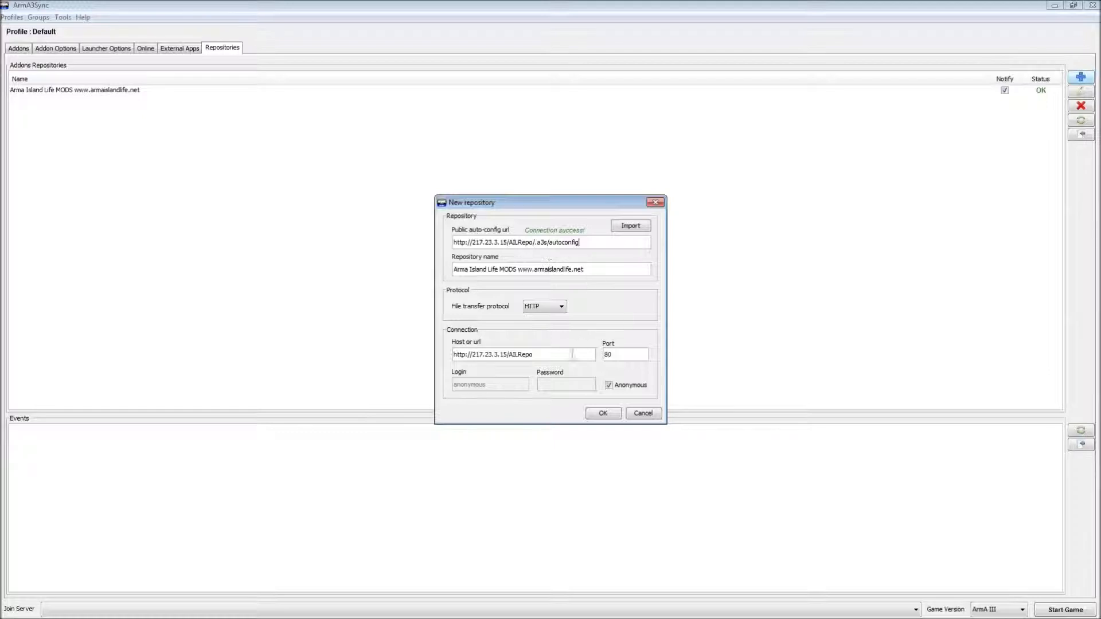
pyautogui.click(606, 412)
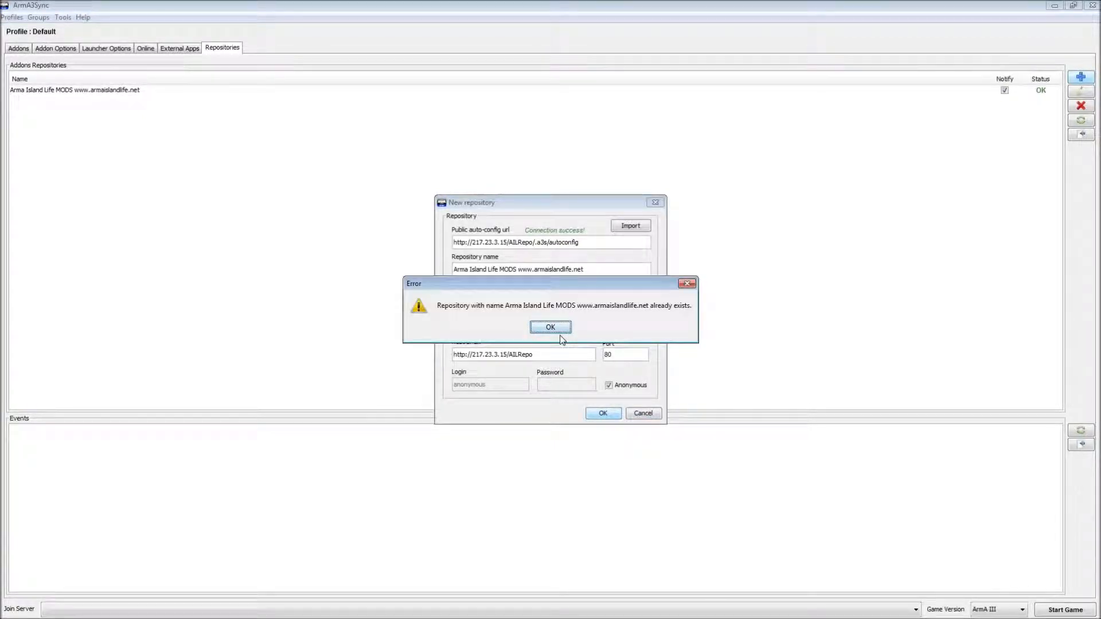
pyautogui.click(545, 328)
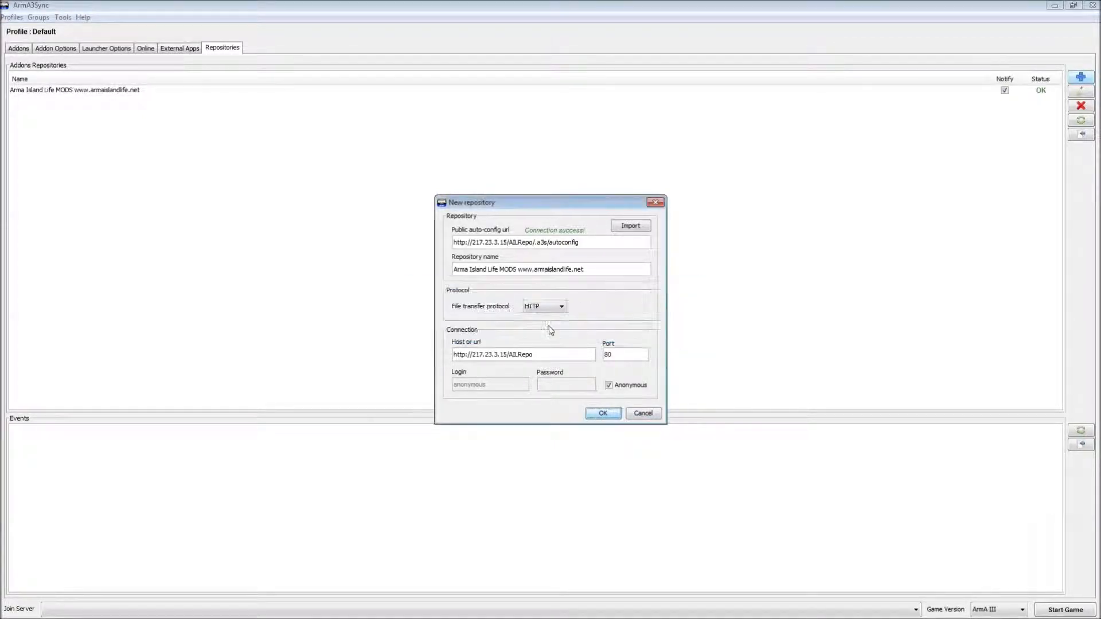
pyautogui.click(653, 207)
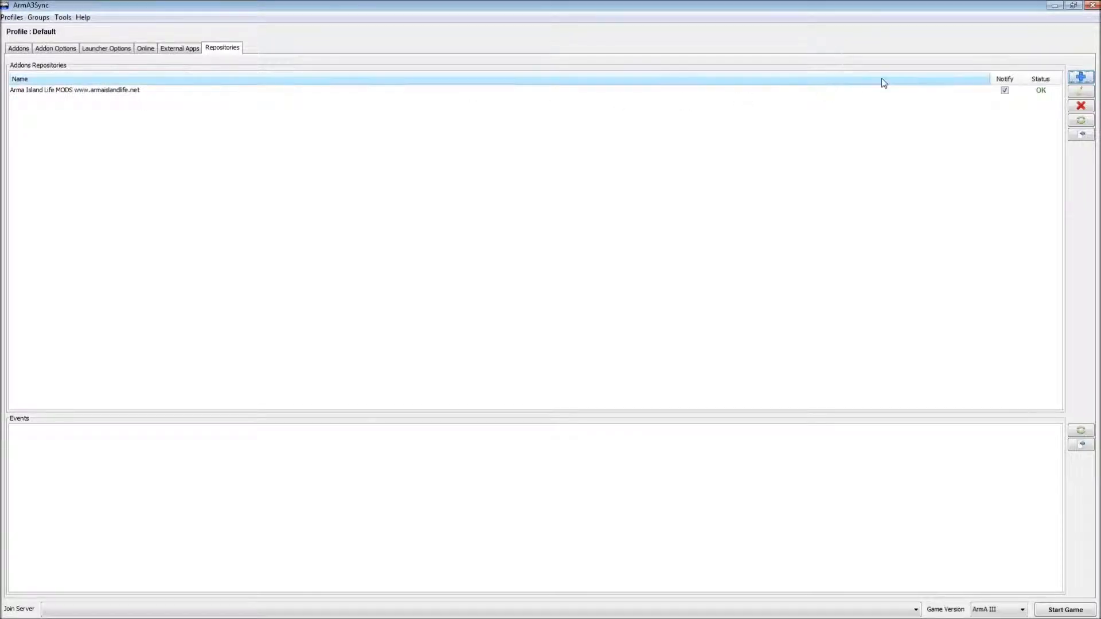
# - Connect to Arma Island Life MODS, check for addons, and view the destination folder choices
pyautogui.click(895, 90)
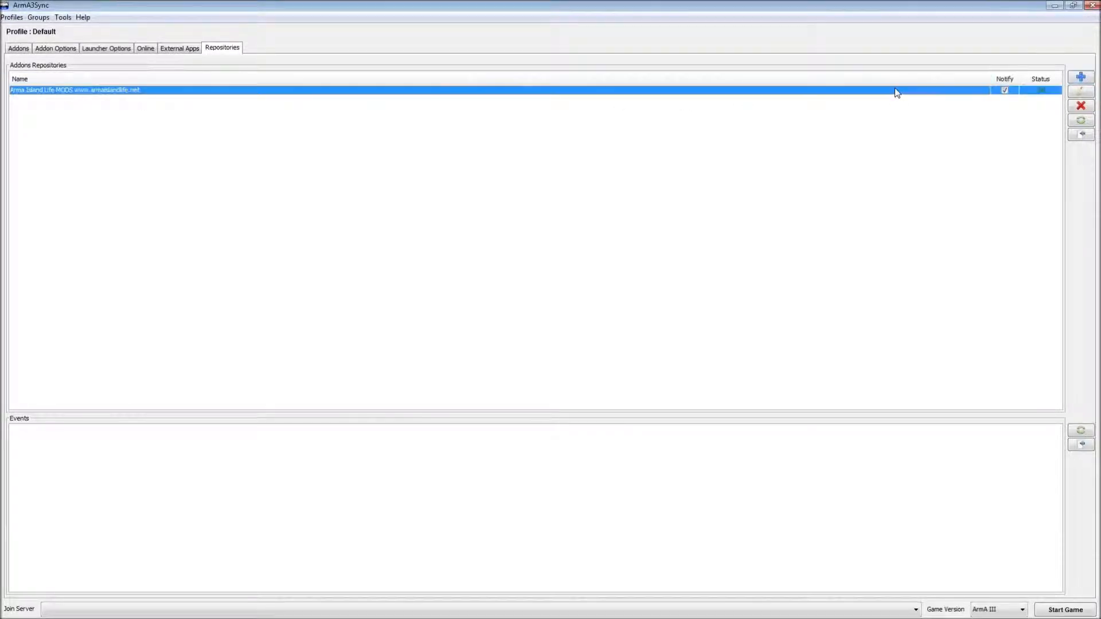
pyautogui.click(1081, 135)
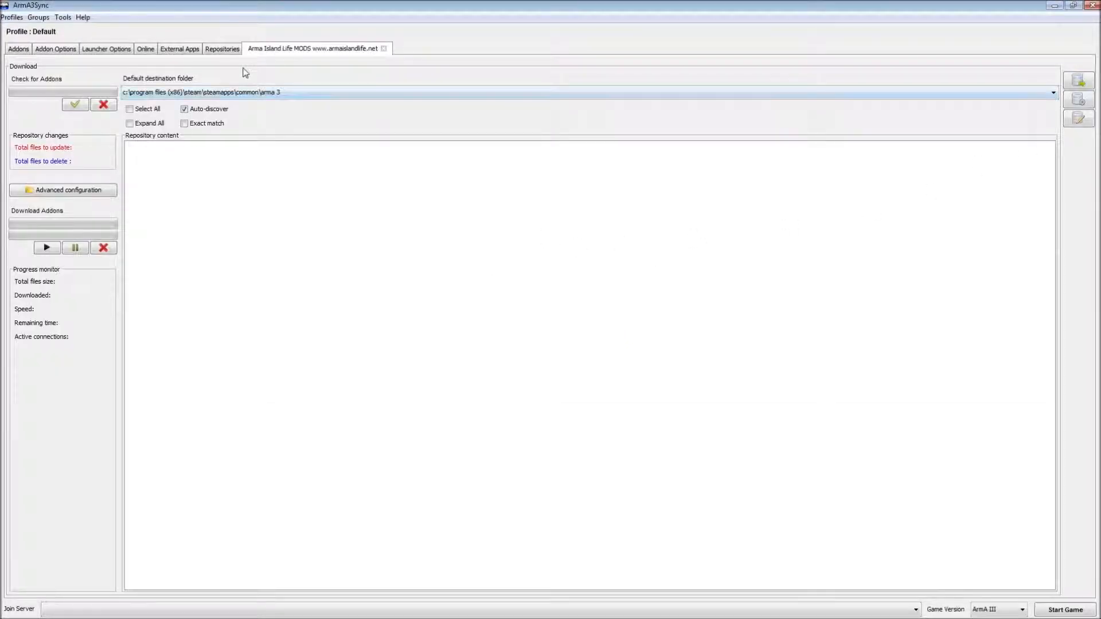
pyautogui.click(76, 106)
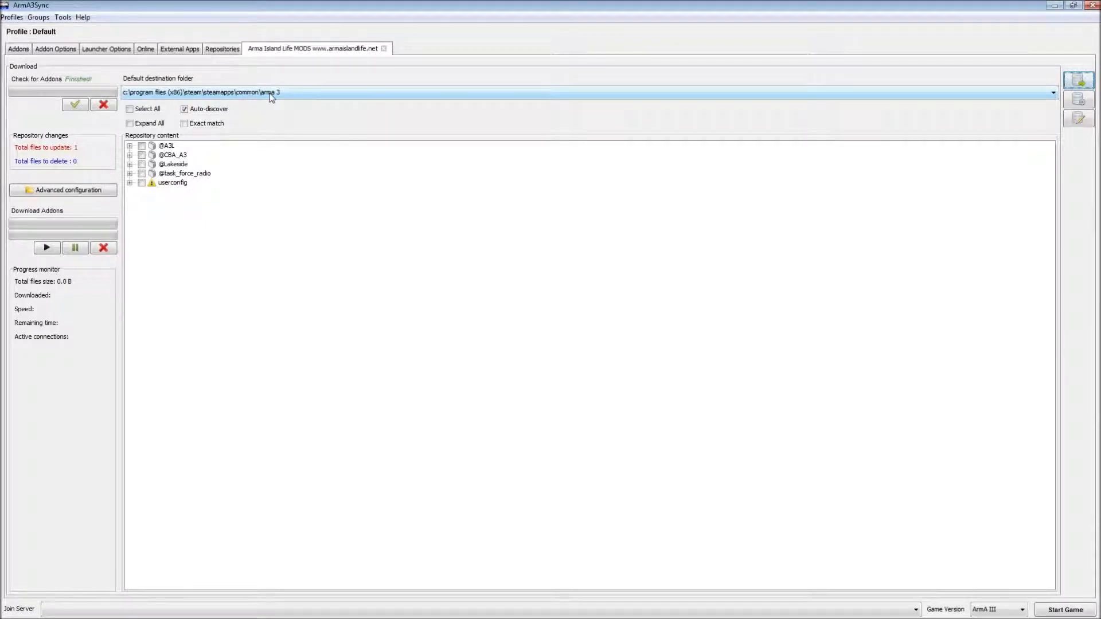
pyautogui.click(998, 95)
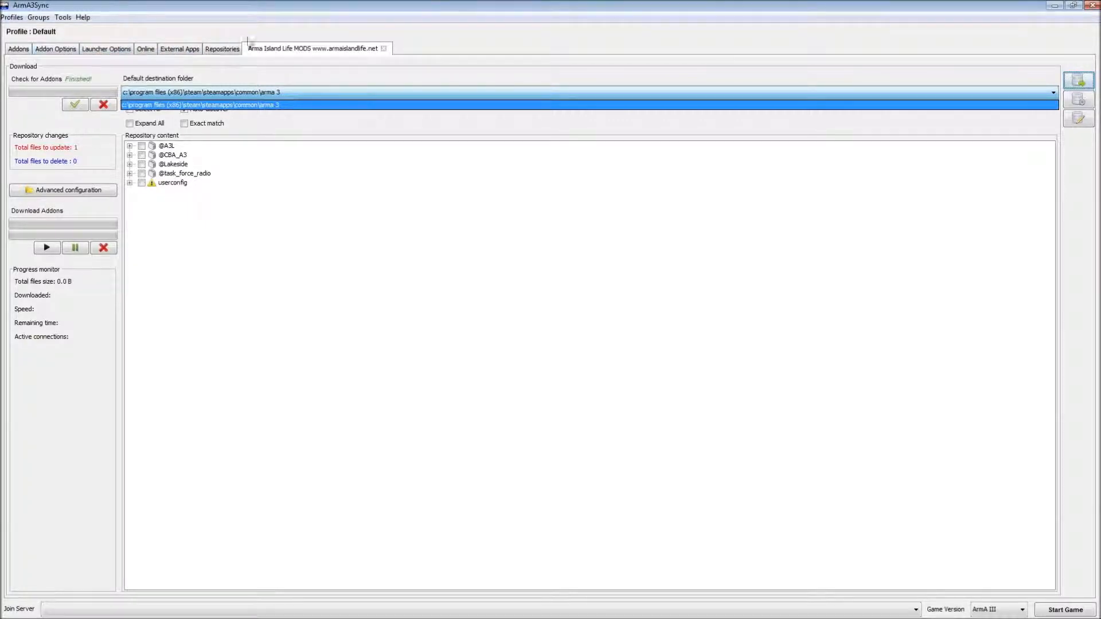
pyautogui.click(49, 49)
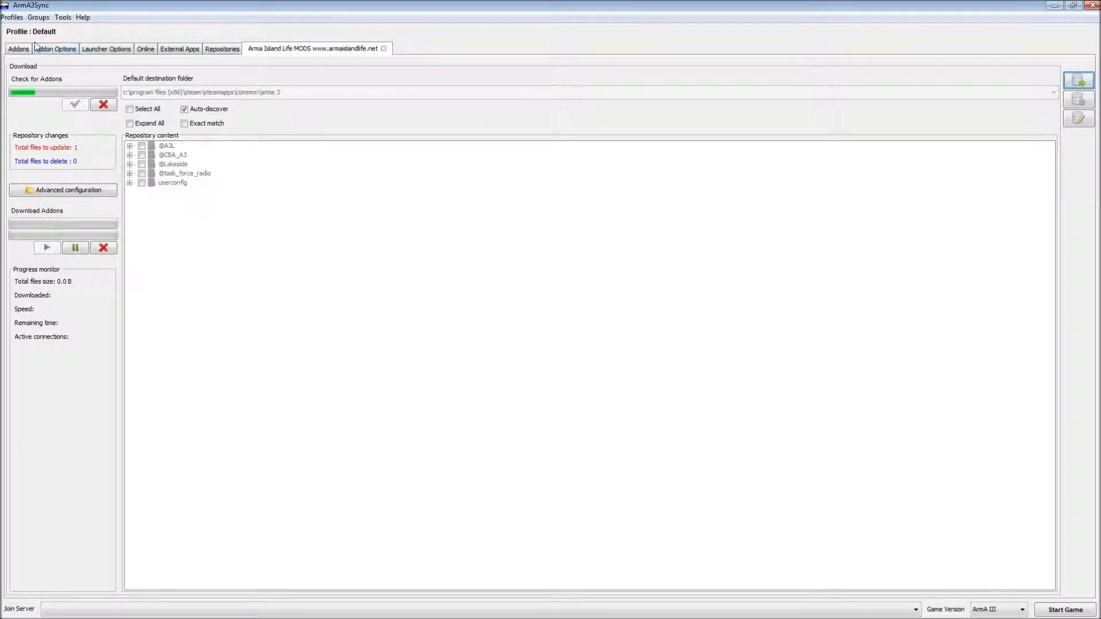
pyautogui.click(37, 48)
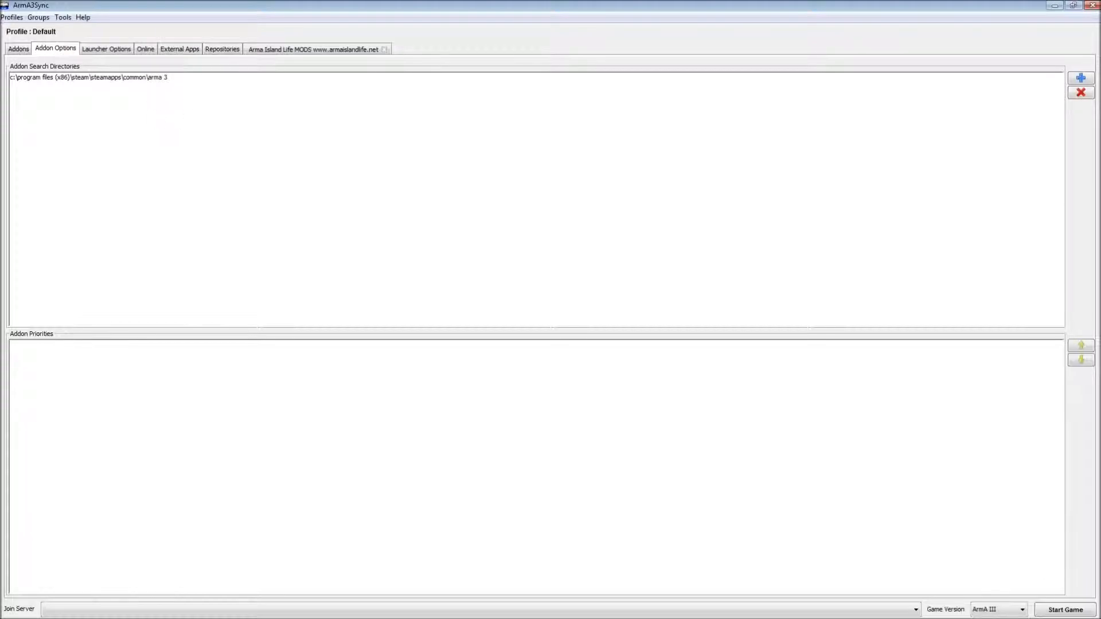
pyautogui.click(1081, 78)
pyautogui.click(473, 288)
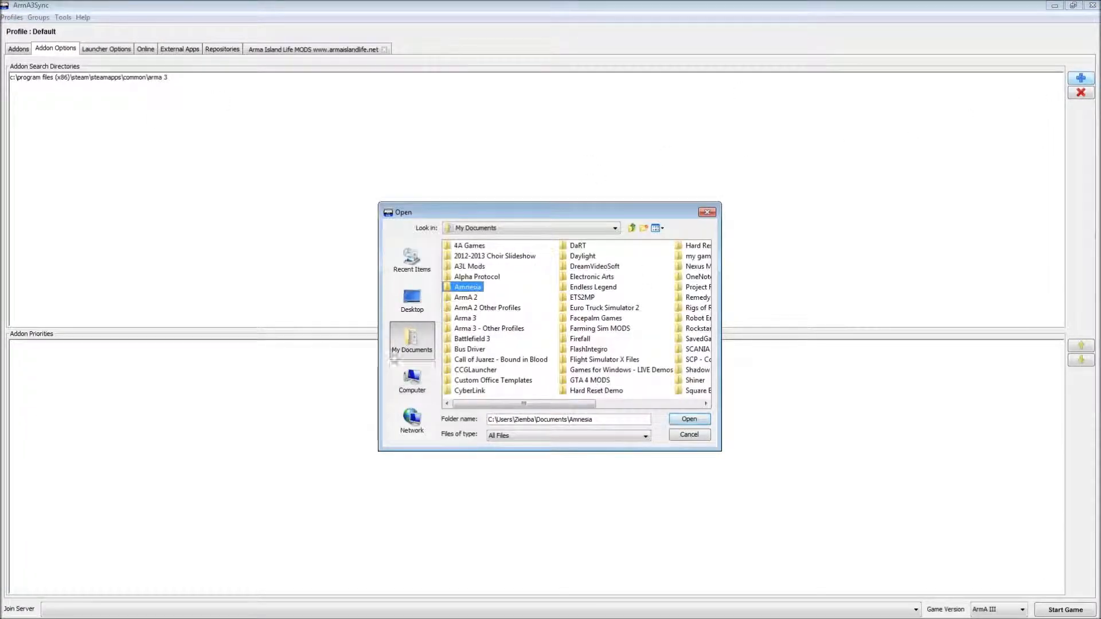
pyautogui.click(708, 214)
pyautogui.click(318, 49)
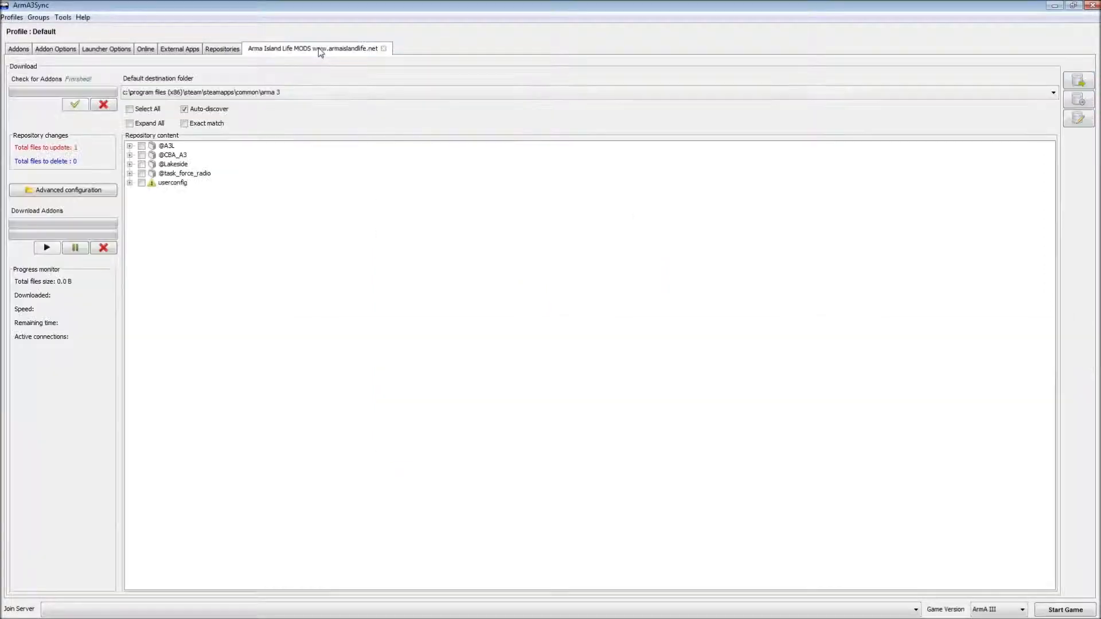
# - Mark userconfig and all repository folders, then download the 727.0 B task_force_radio update
pyautogui.click(129, 183)
pyautogui.click(143, 183)
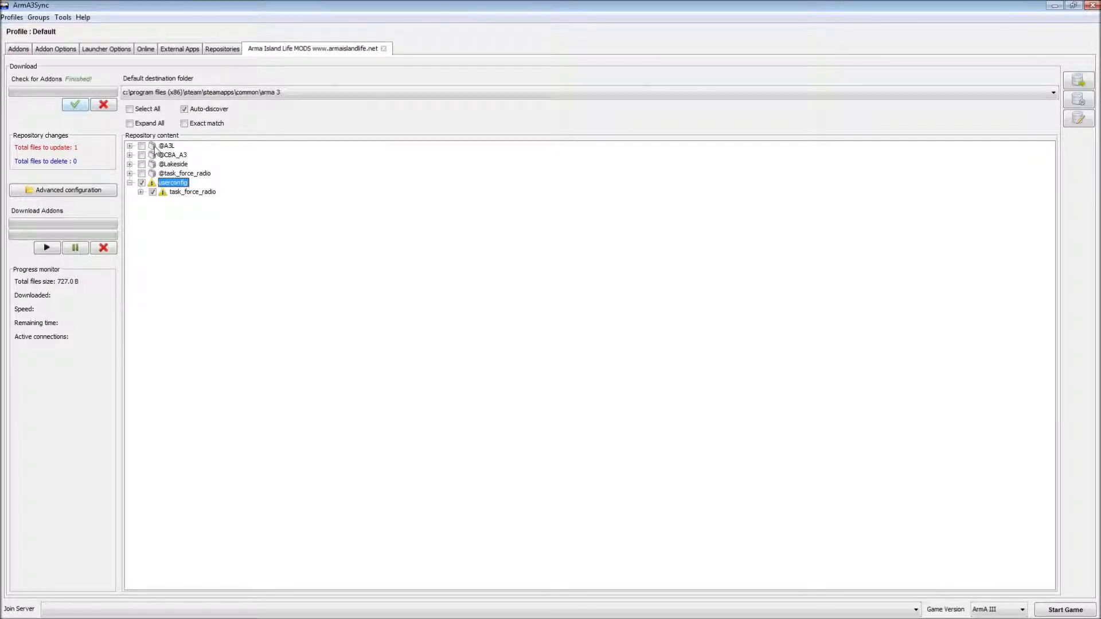
pyautogui.click(142, 112)
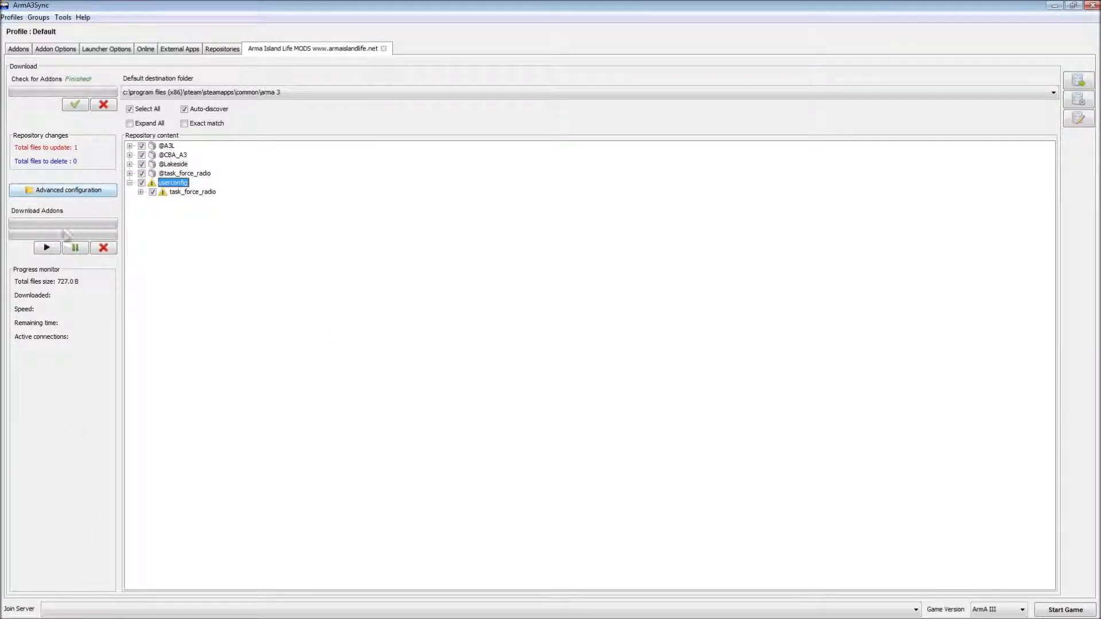
pyautogui.click(45, 247)
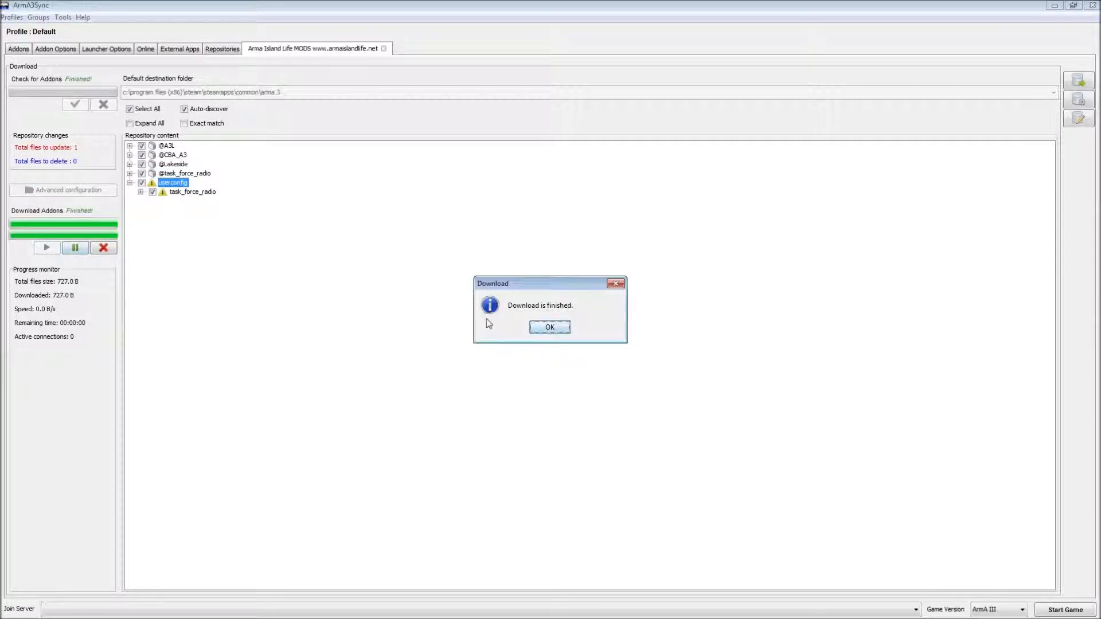
pyautogui.click(550, 328)
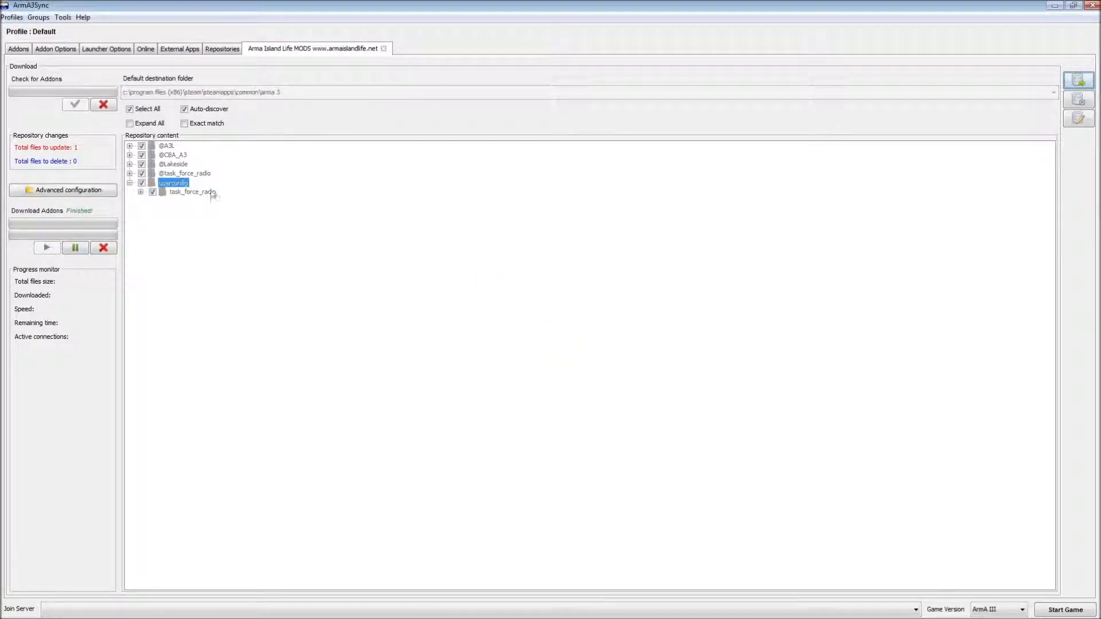
pyautogui.click(182, 173)
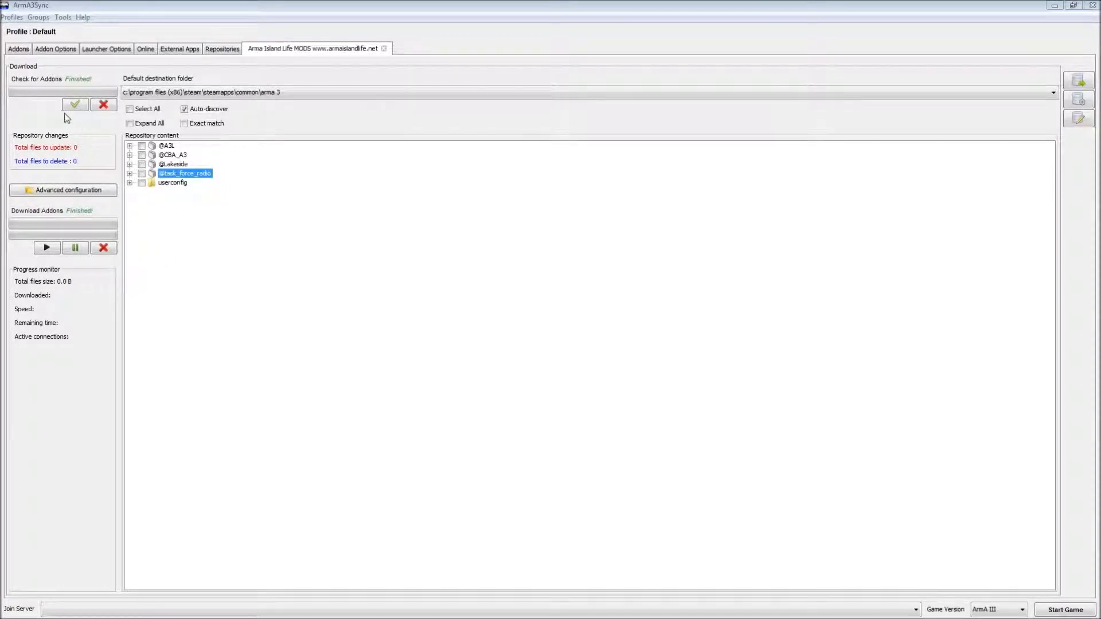
pyautogui.click(80, 106)
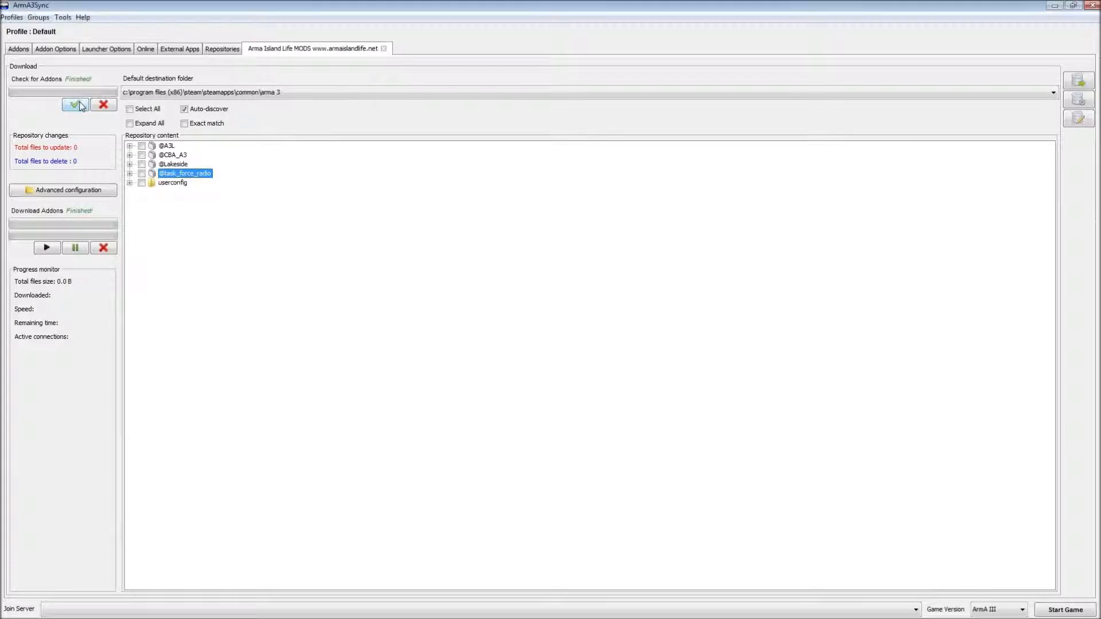
pyautogui.rightClick(272, 169)
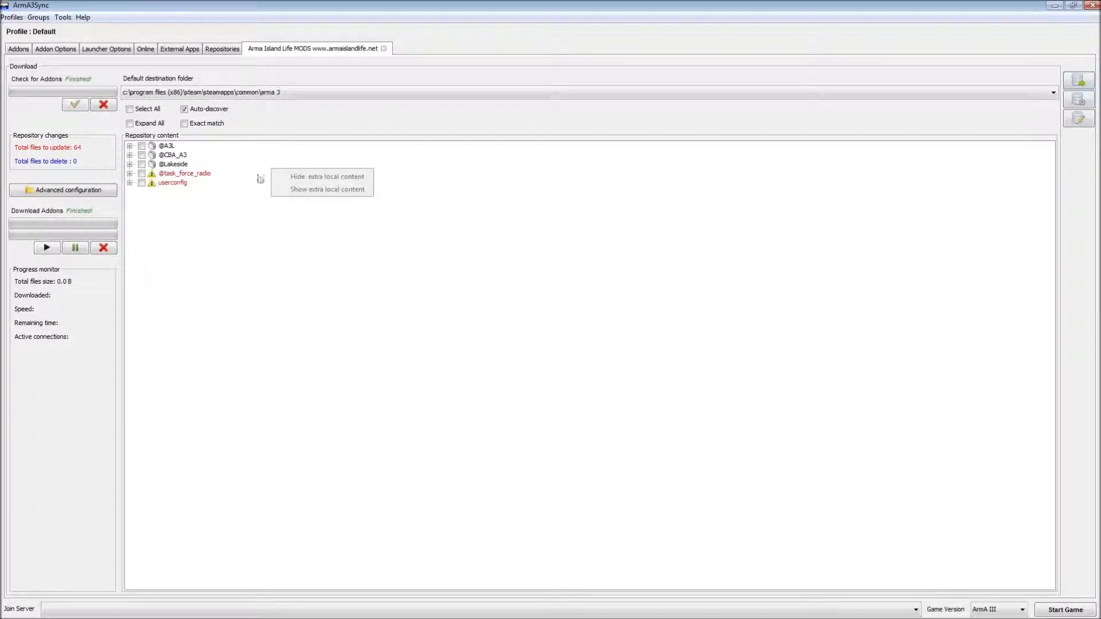
pyautogui.click(212, 219)
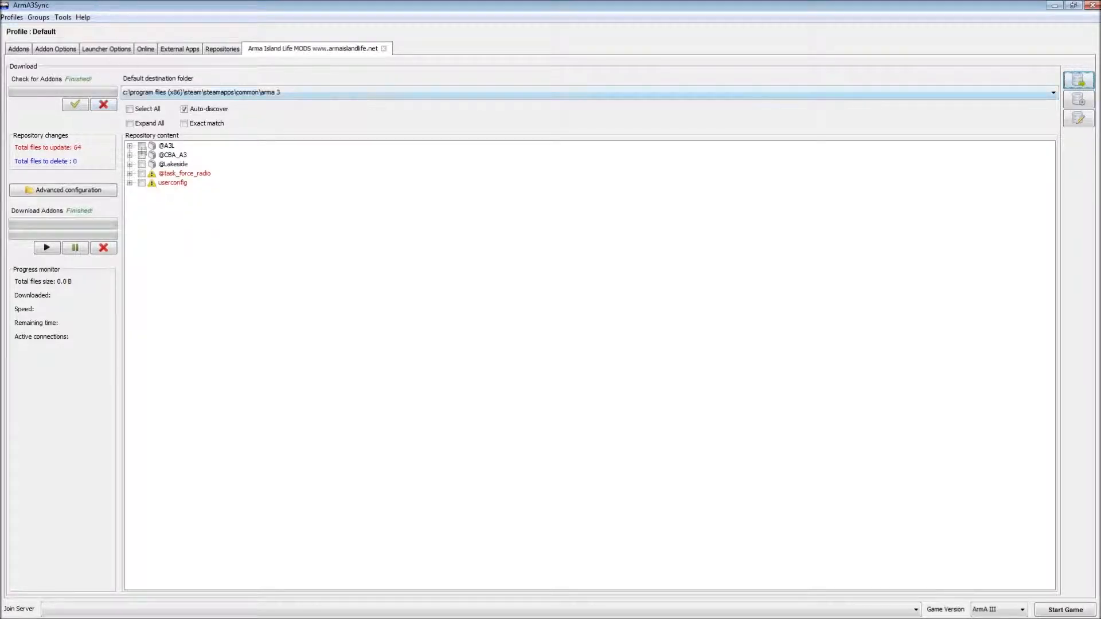
pyautogui.click(141, 173)
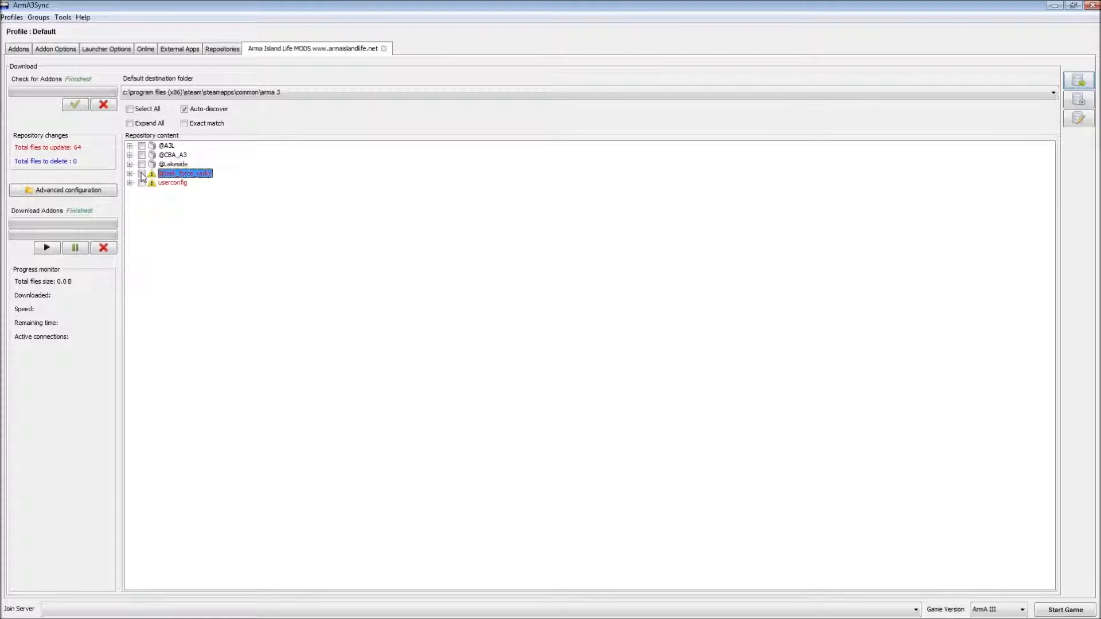
pyautogui.click(141, 182)
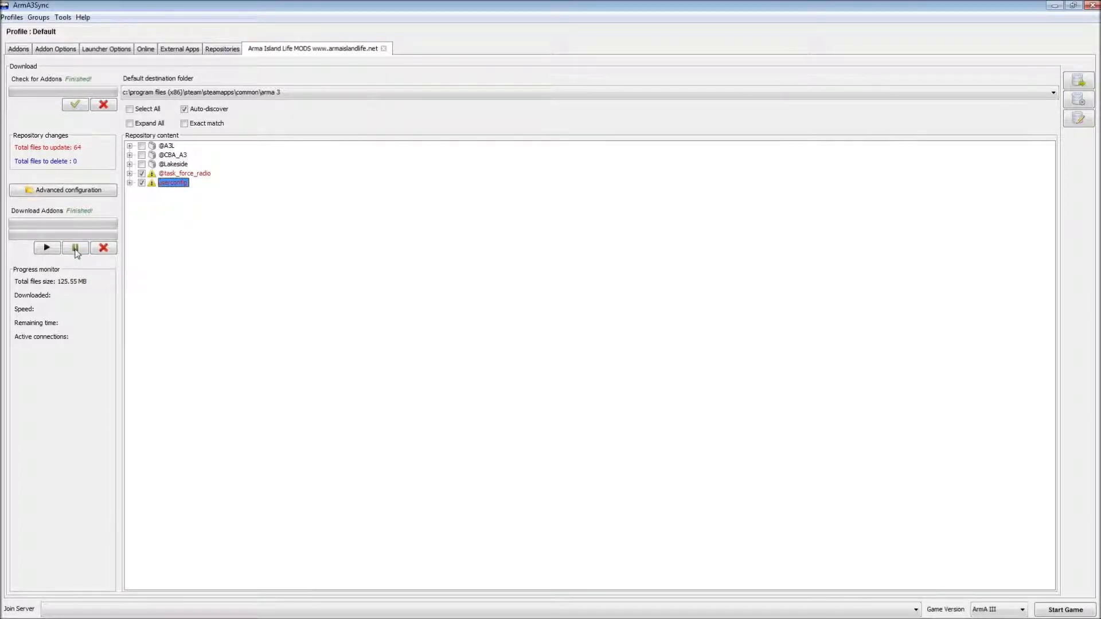
pyautogui.click(46, 248)
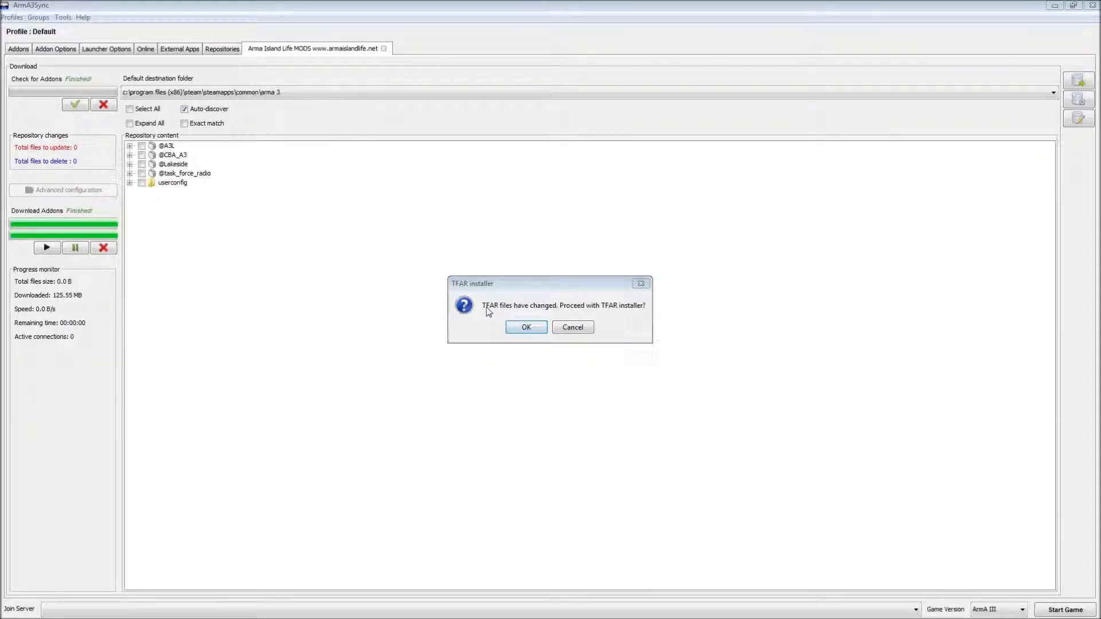
# - Run the TFAR installer and set its ArmA 3 directory to the Arma 3 folder in common
pyautogui.click(526, 328)
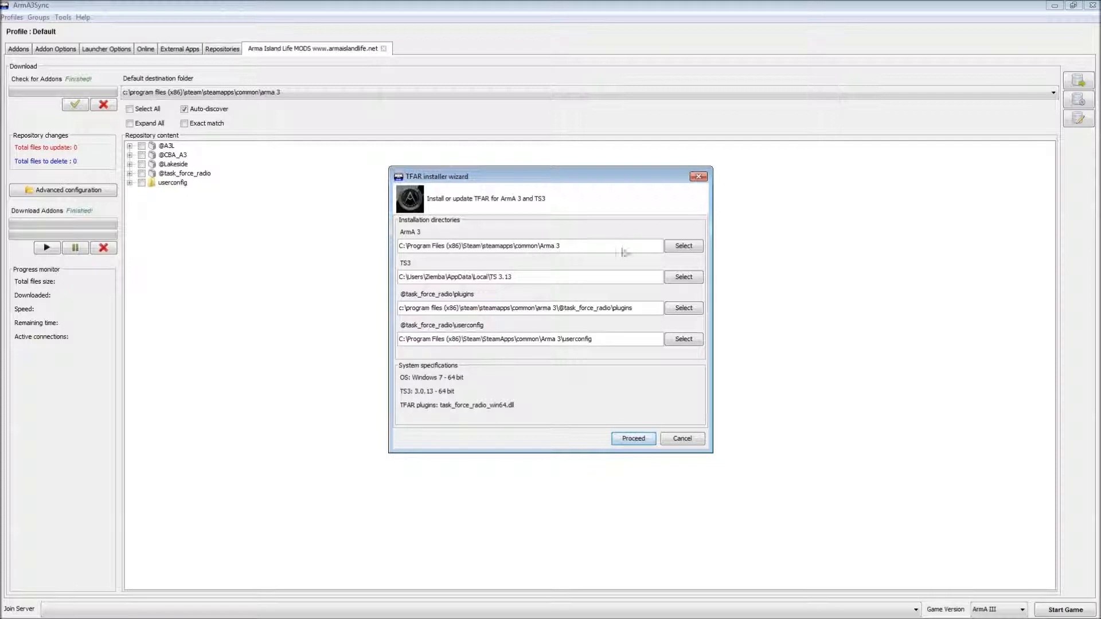
pyautogui.click(691, 247)
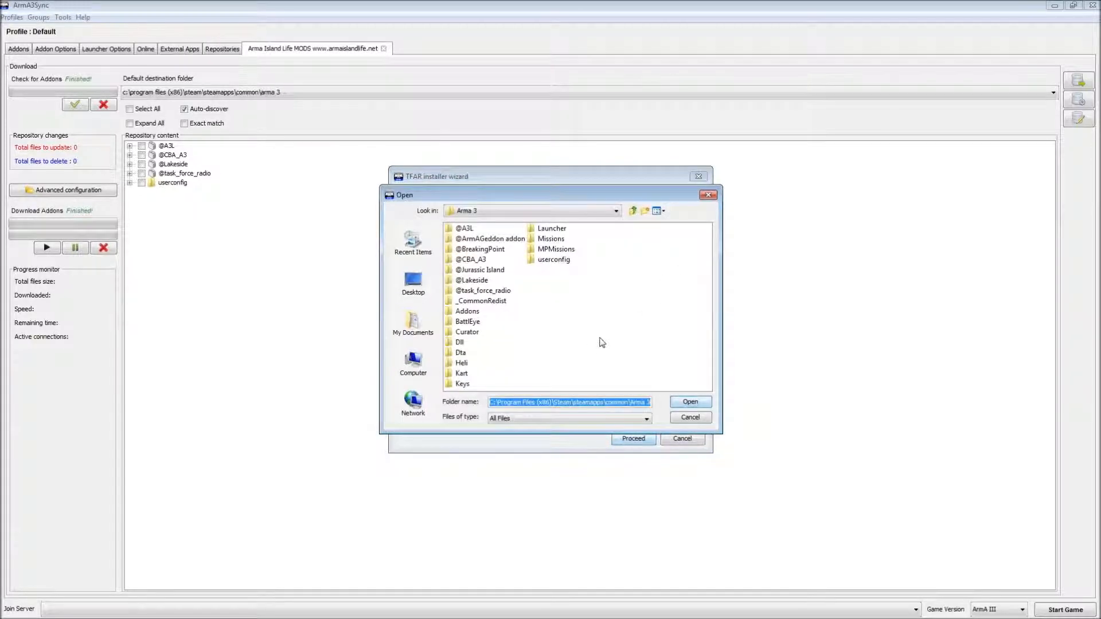
pyautogui.click(632, 210)
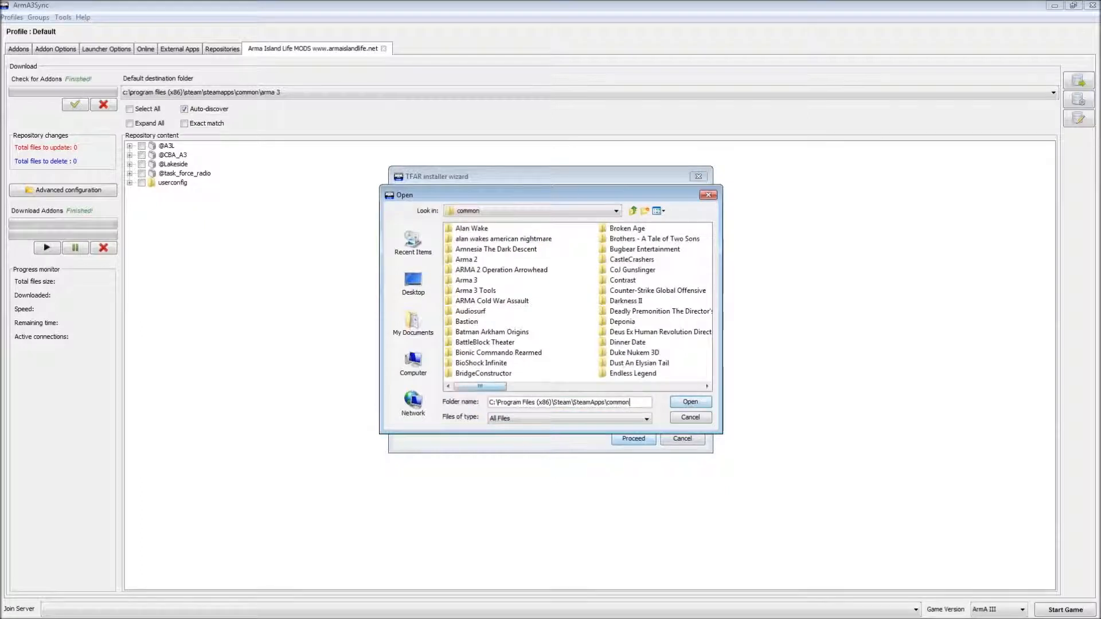
pyautogui.click(466, 279)
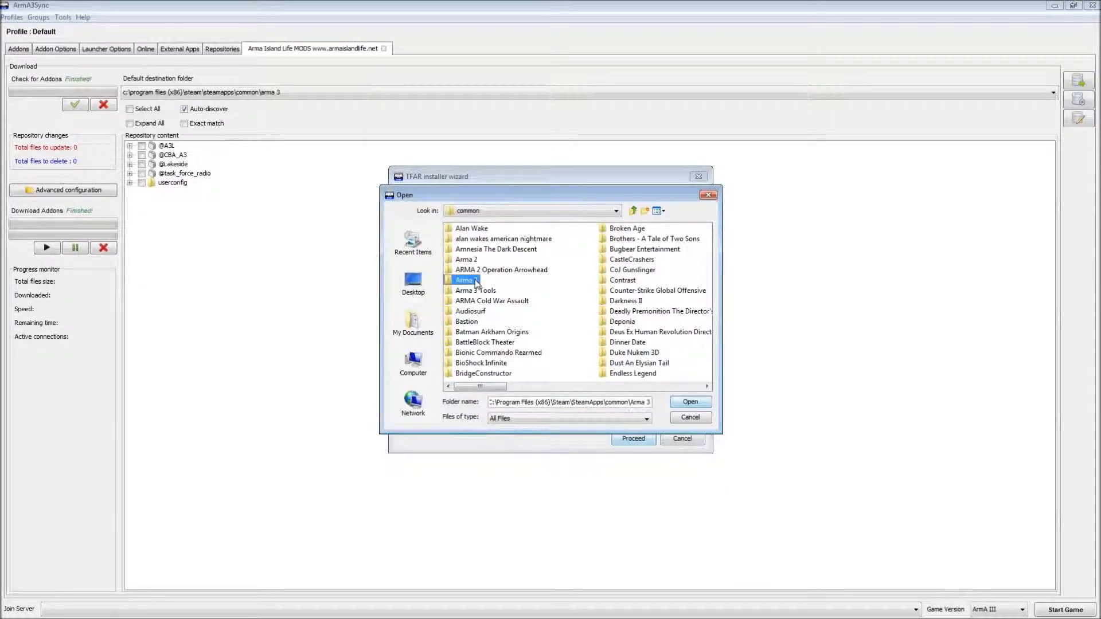
pyautogui.click(690, 402)
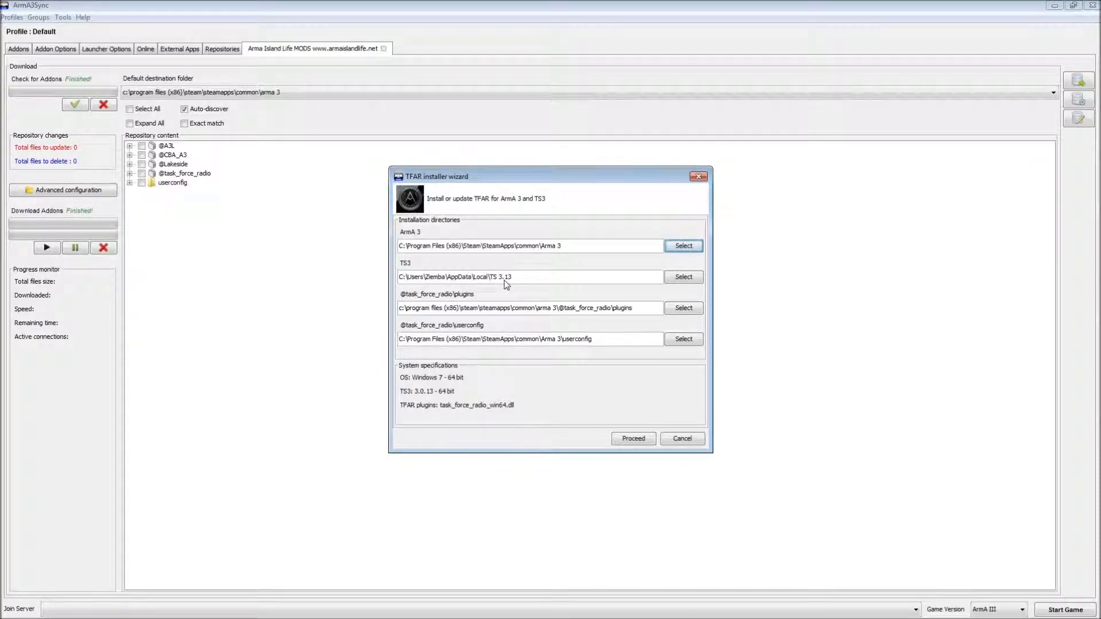
# - Browse for the TS3 folder, navigating to C:\Program Files (x86)\TeamSpeak 3 Client
pyautogui.click(679, 278)
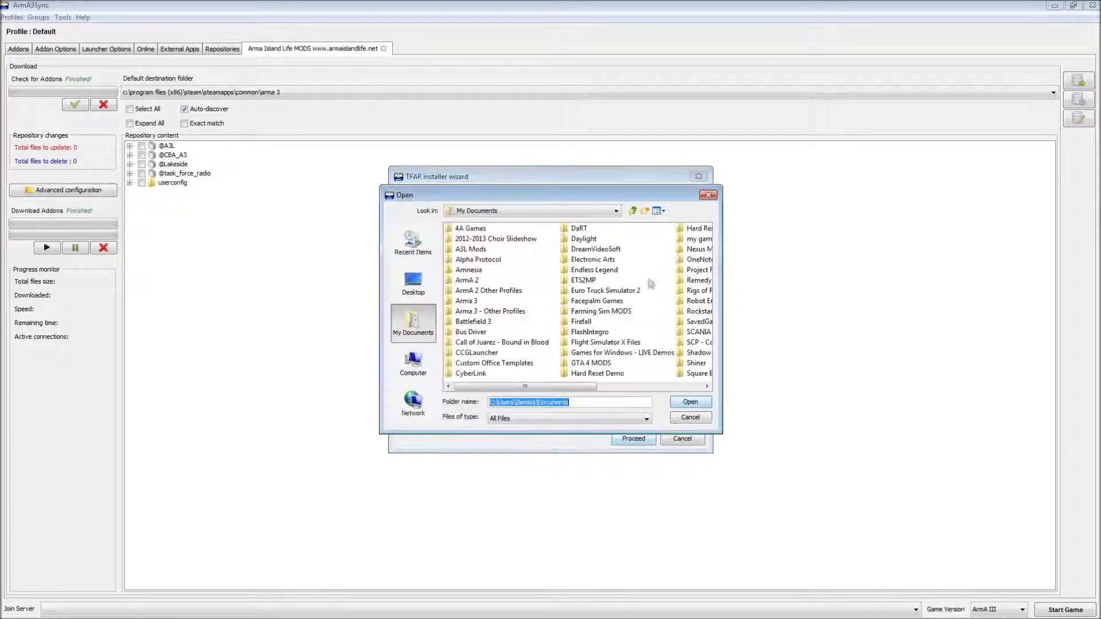
pyautogui.click(413, 365)
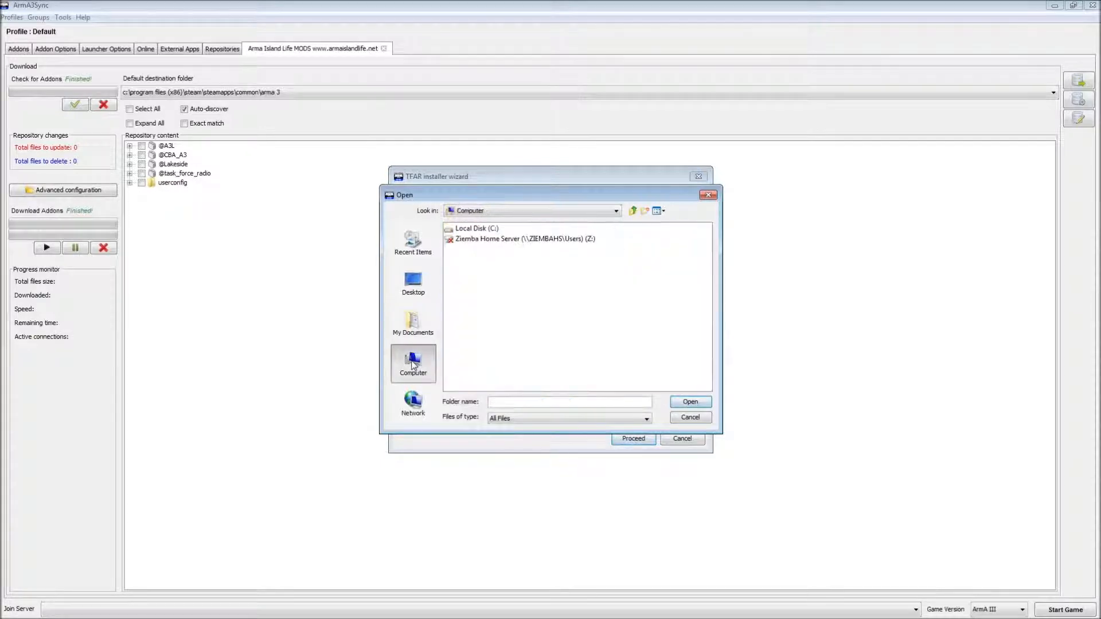
pyautogui.click(467, 228)
pyautogui.doubleClick(467, 228)
pyautogui.doubleClick(498, 314)
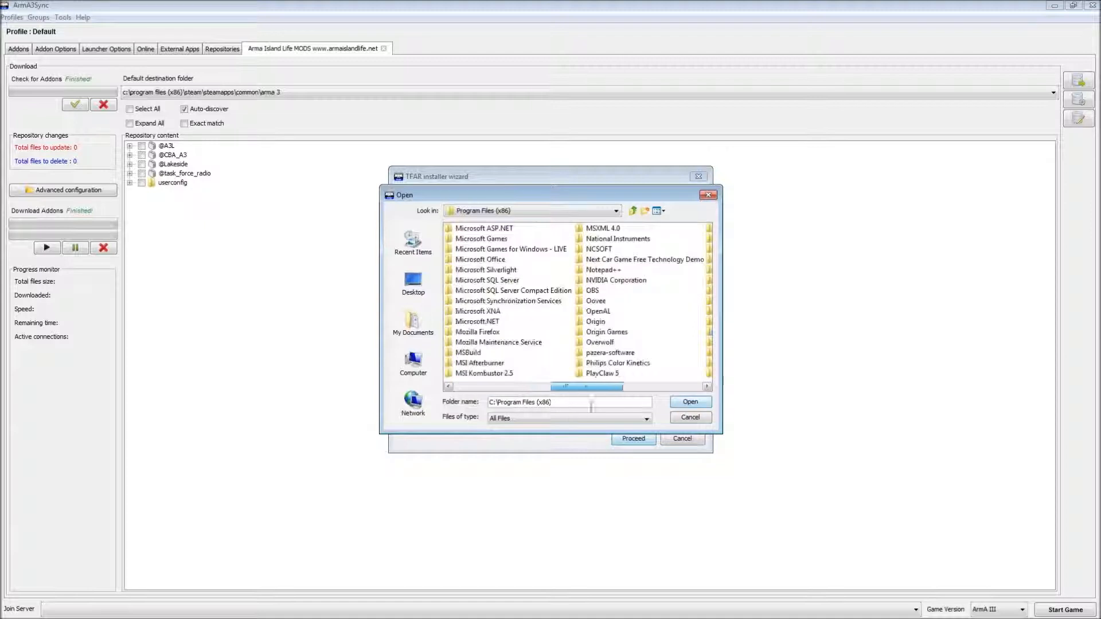
pyautogui.moveTo(591, 404); pyautogui.dragTo(681, 398)
pyautogui.click(482, 232)
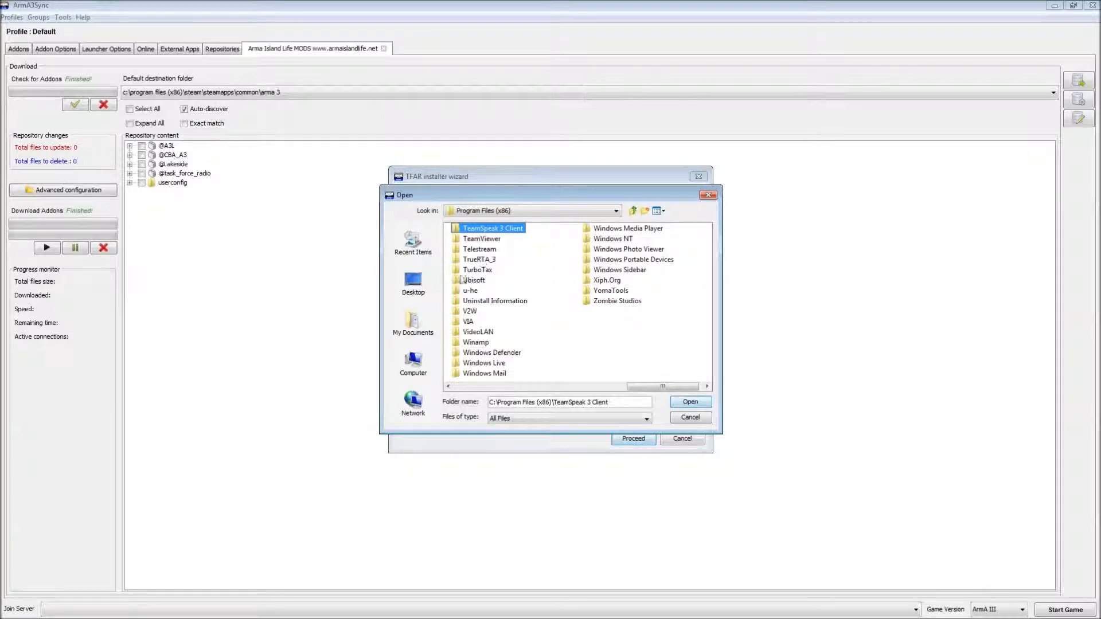
pyautogui.click(346, 430)
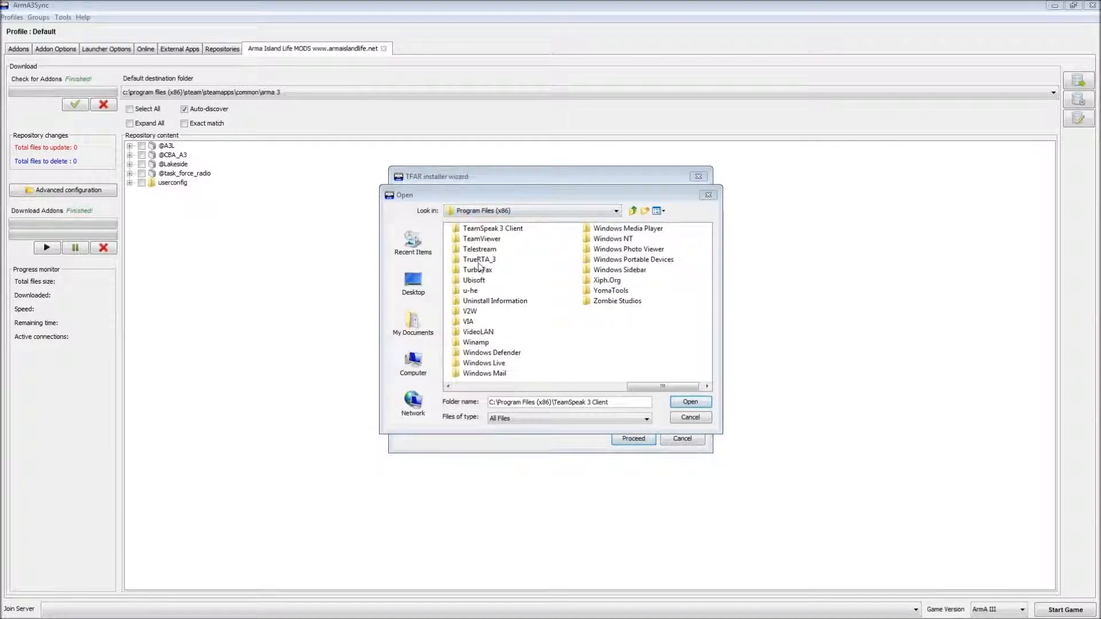
# - Look through the user's AppData\Local folder for the TeamSpeak installation
pyautogui.click(414, 363)
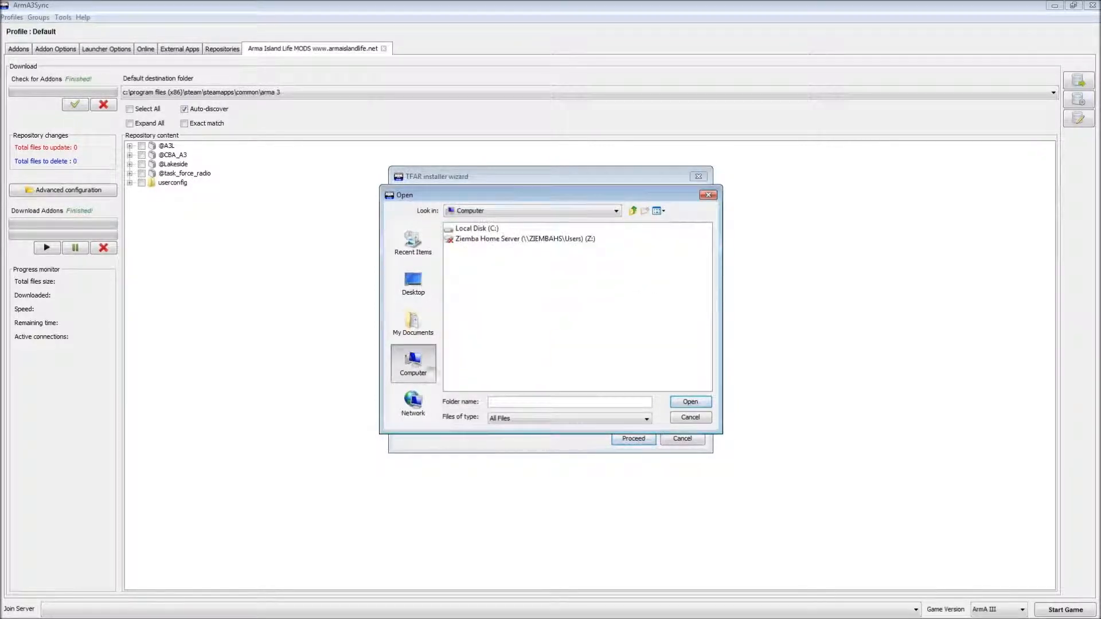
pyautogui.click(492, 229)
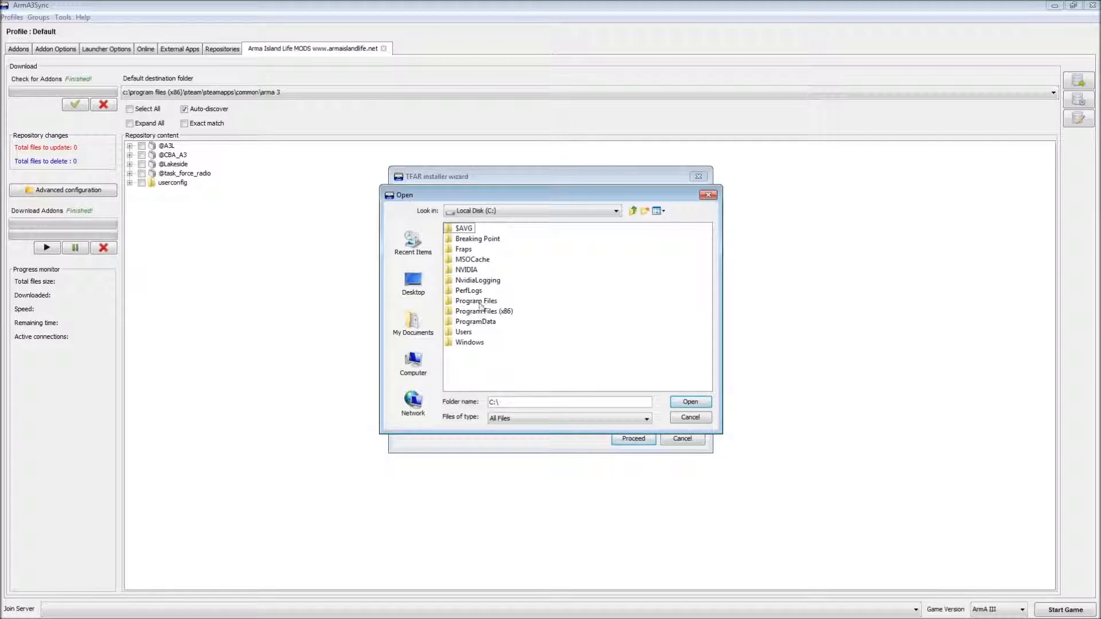
pyautogui.doubleClick(470, 334)
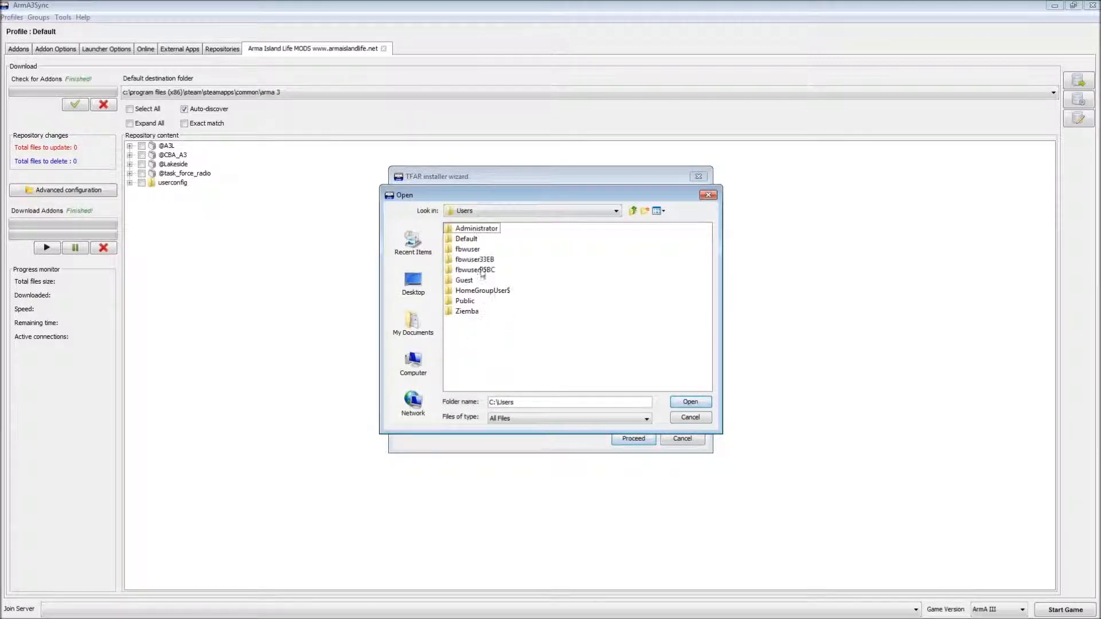
pyautogui.doubleClick(466, 312)
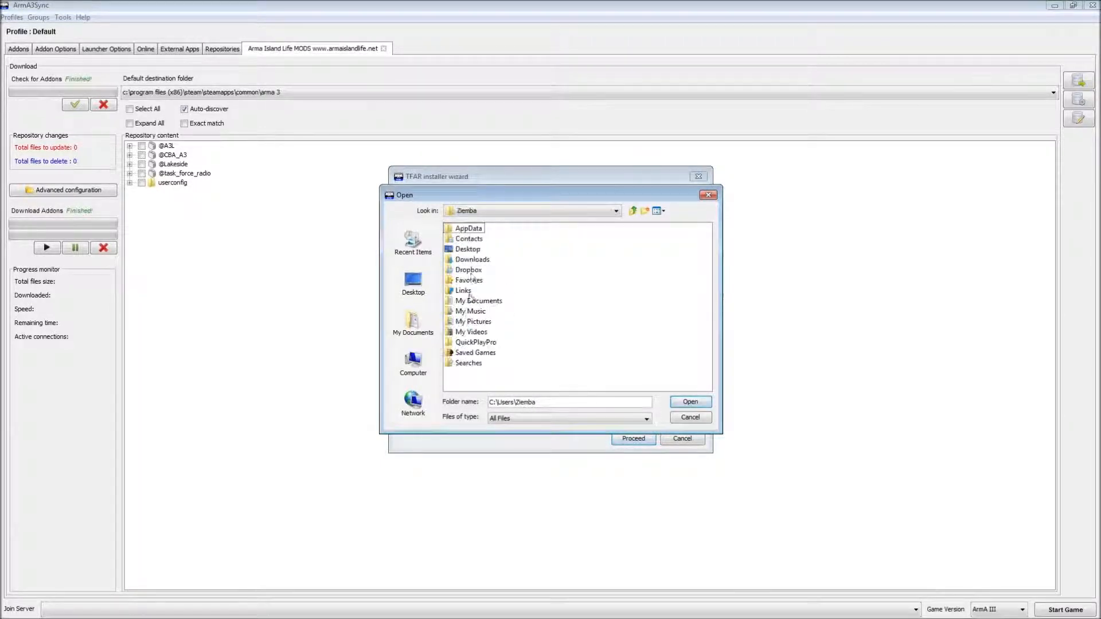
pyautogui.click(466, 229)
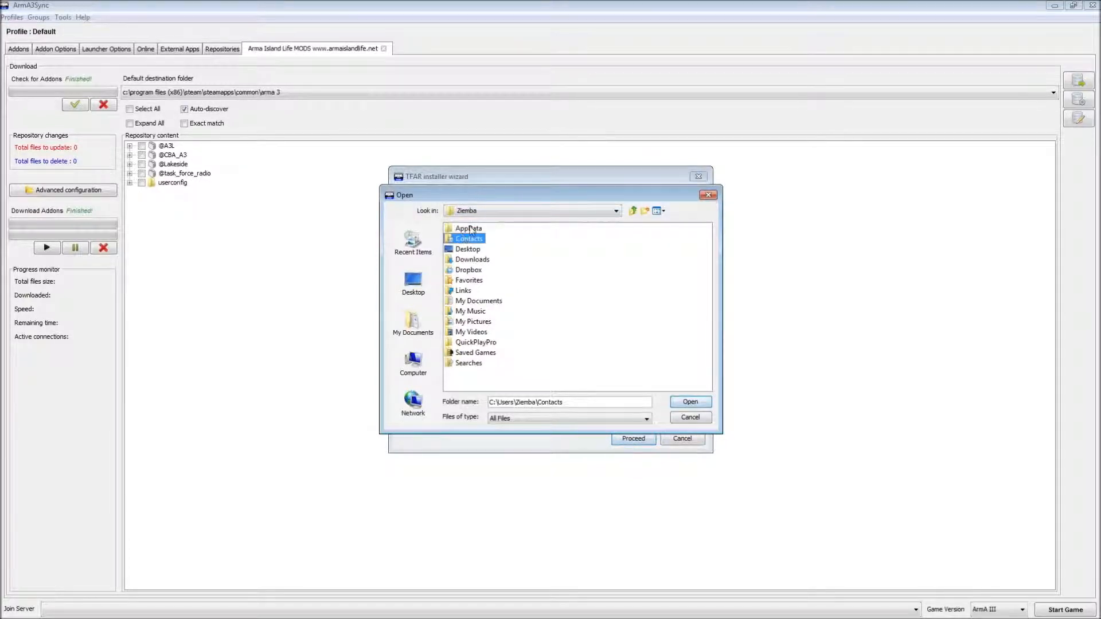
pyautogui.click(471, 231)
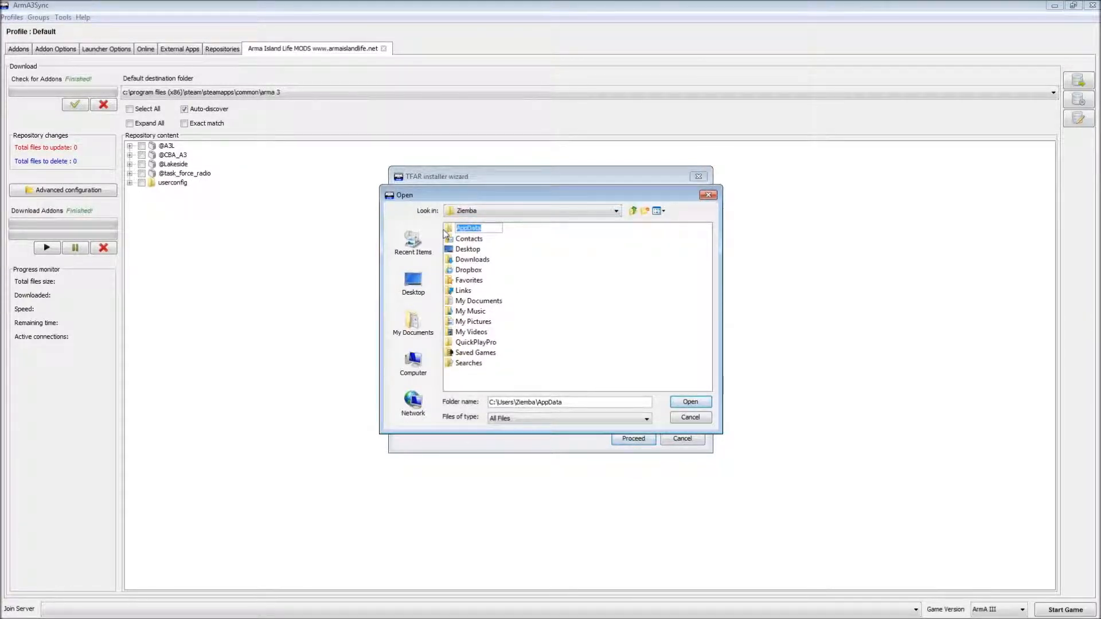
pyautogui.doubleClick(453, 231)
pyautogui.doubleClick(453, 229)
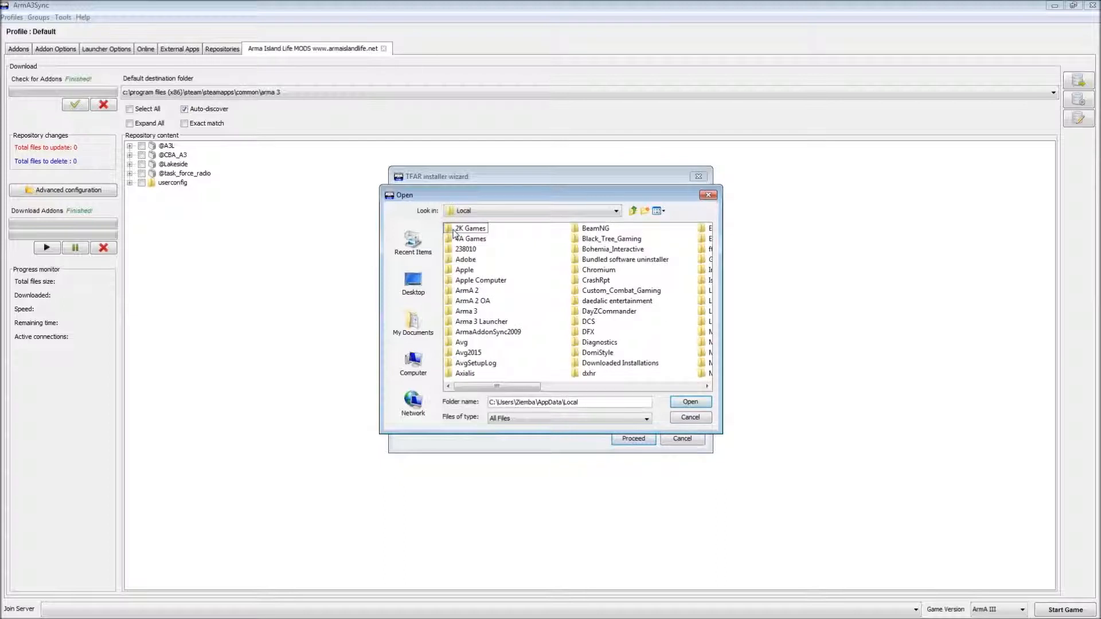
pyautogui.moveTo(491, 387); pyautogui.dragTo(652, 388)
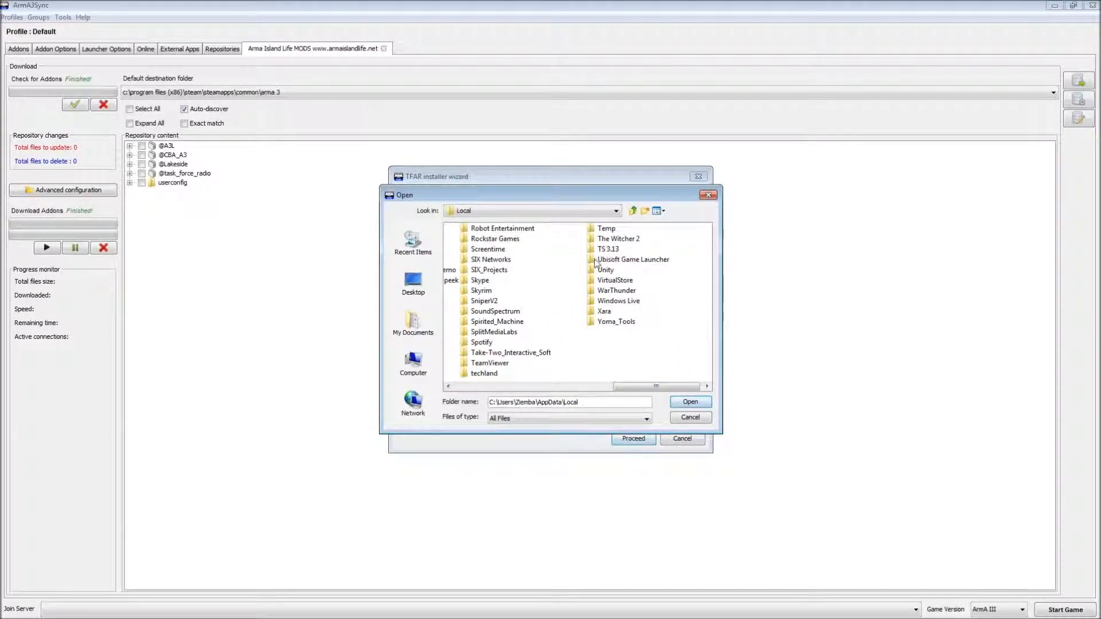
pyautogui.moveTo(521, 201); pyautogui.dragTo(505, 268)
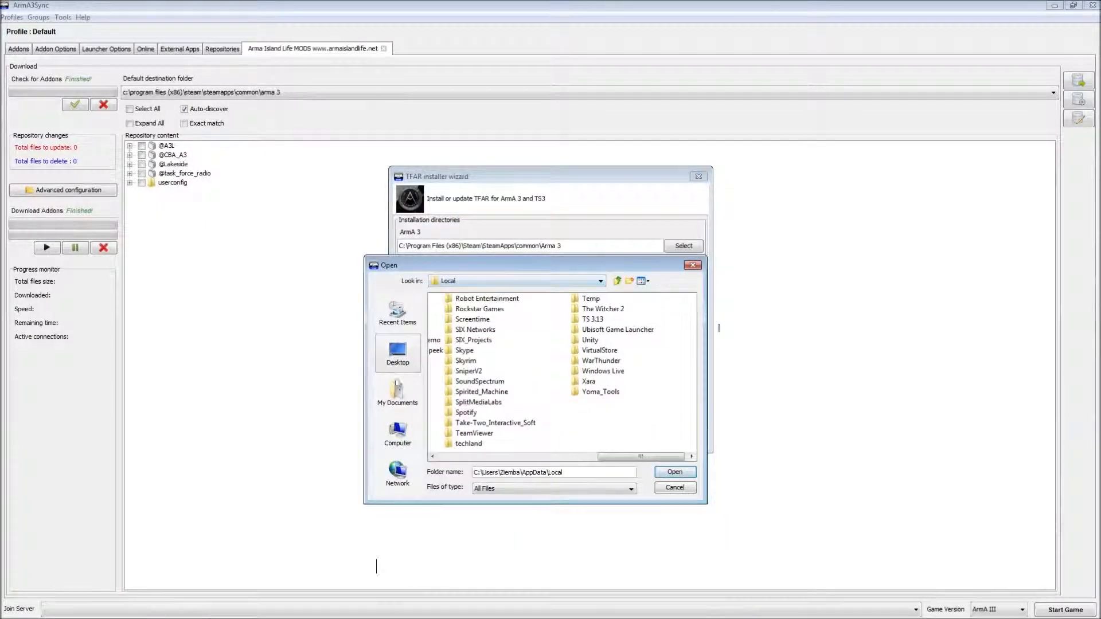
# - Set C:\Program Files (x86)\TeamSpeak 3 Client as the TS3 directory and run the installation
pyautogui.click(397, 433)
pyautogui.doubleClick(461, 298)
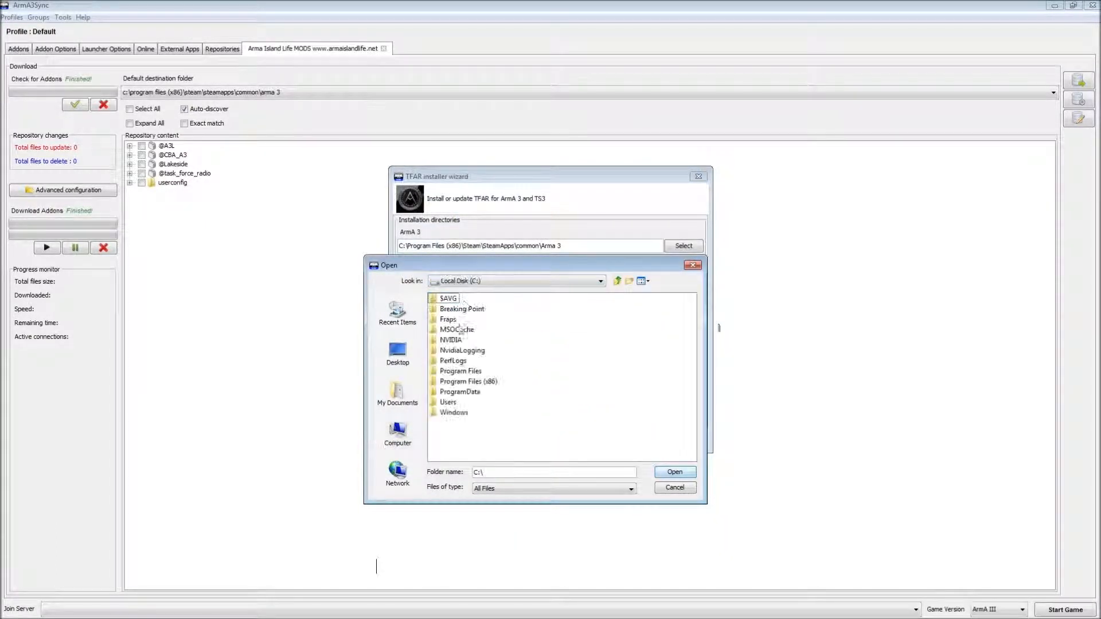
pyautogui.click(475, 381)
pyautogui.doubleClick(474, 381)
pyautogui.scroll(-5, 461, 457)
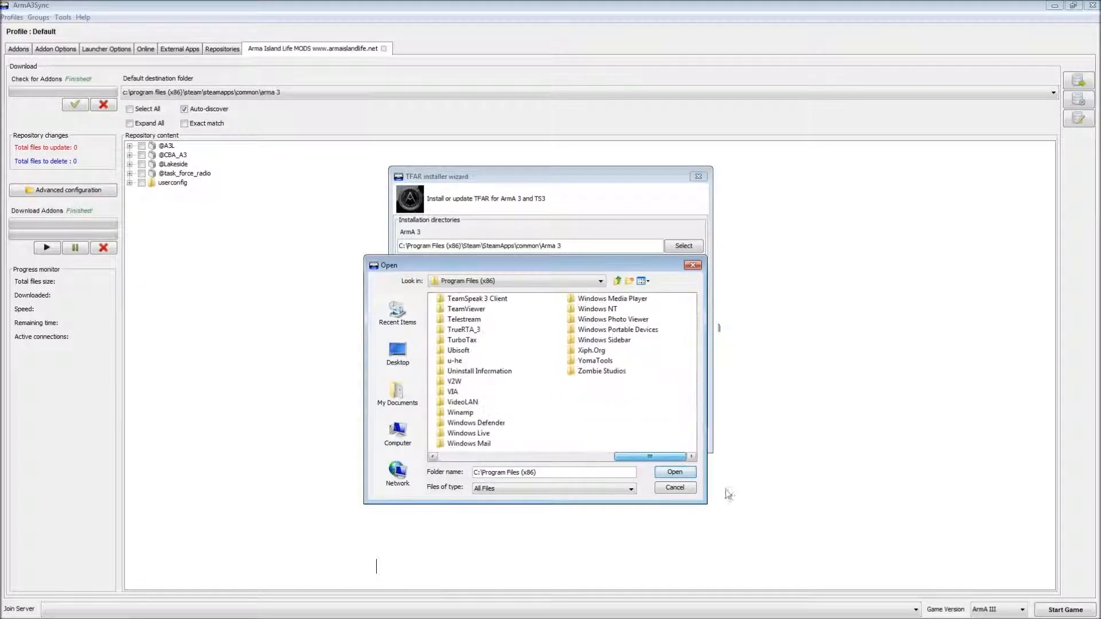
pyautogui.click(481, 298)
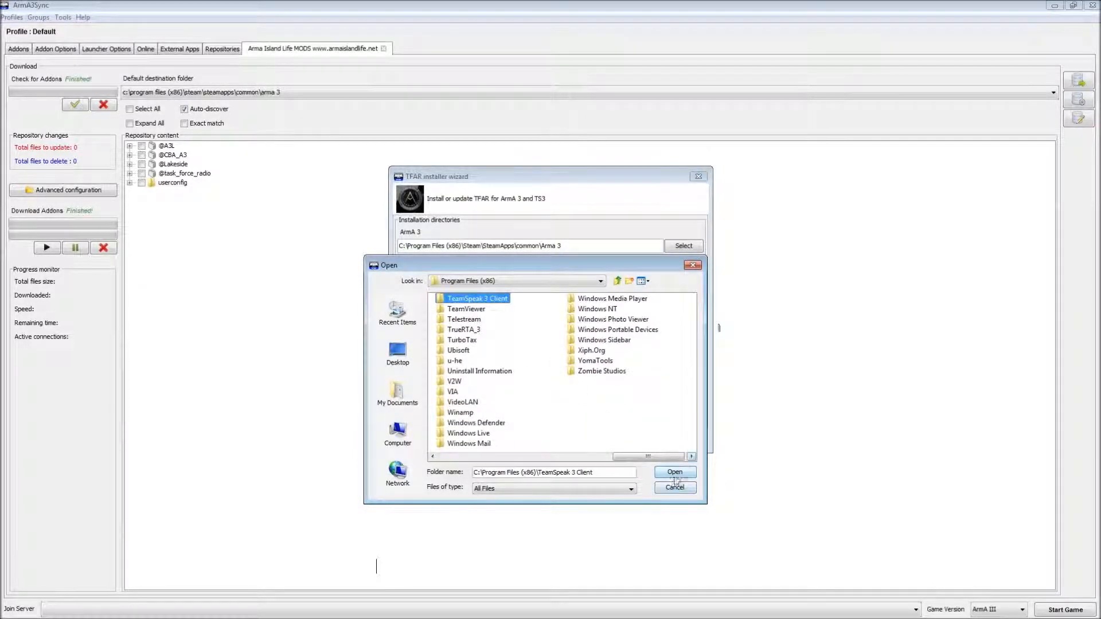
pyautogui.click(674, 472)
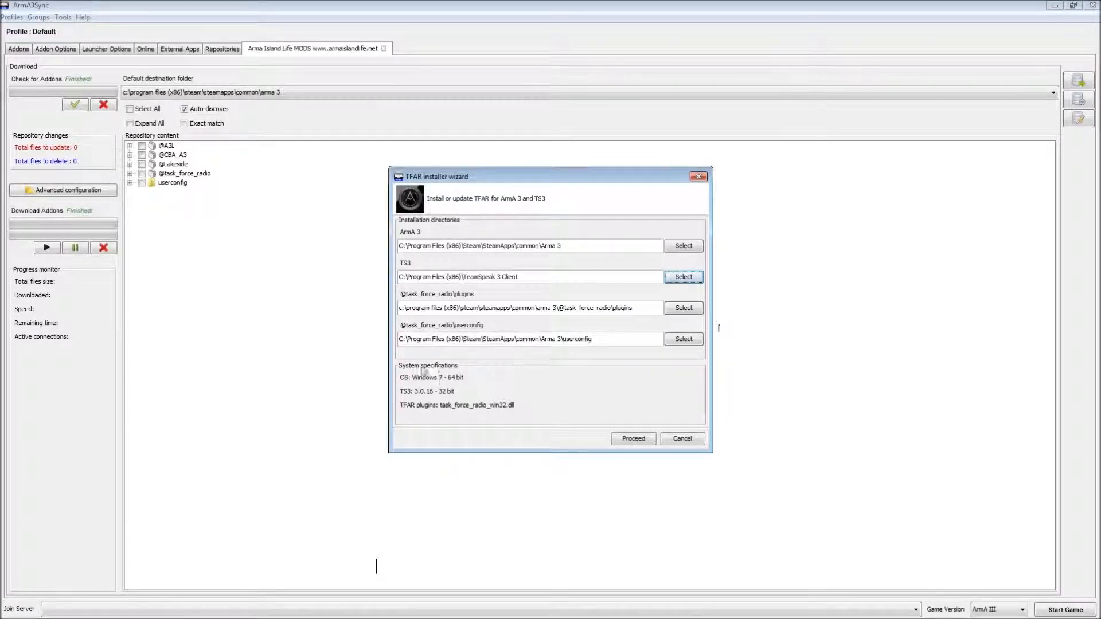
pyautogui.click(633, 439)
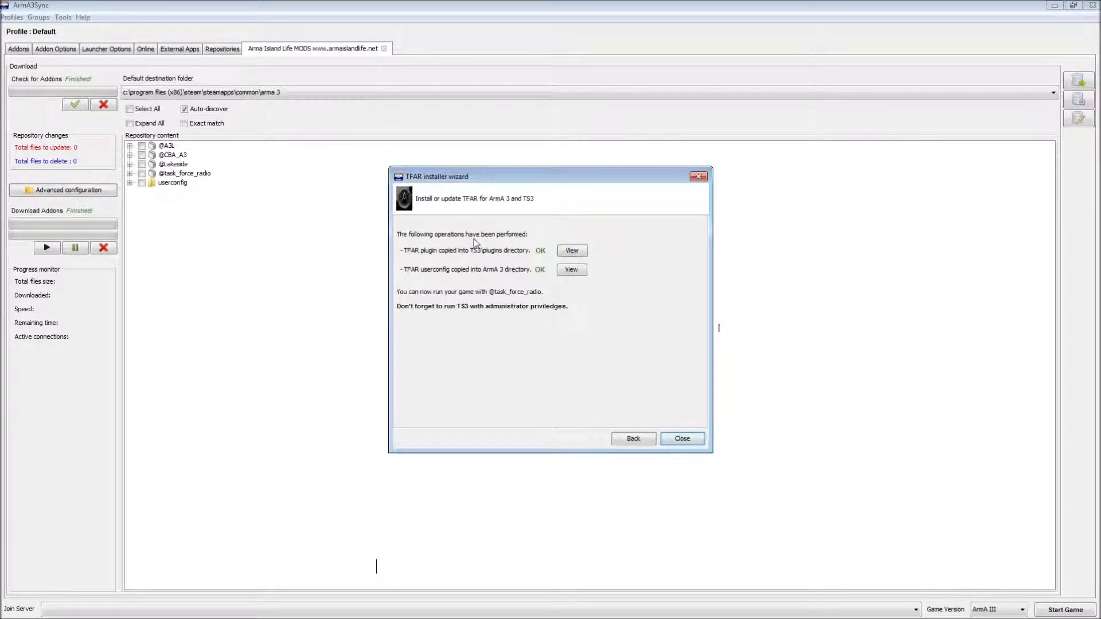
# - Close the TFAR installer wizard after the successful plugin and userconfig copy
pyautogui.click(670, 440)
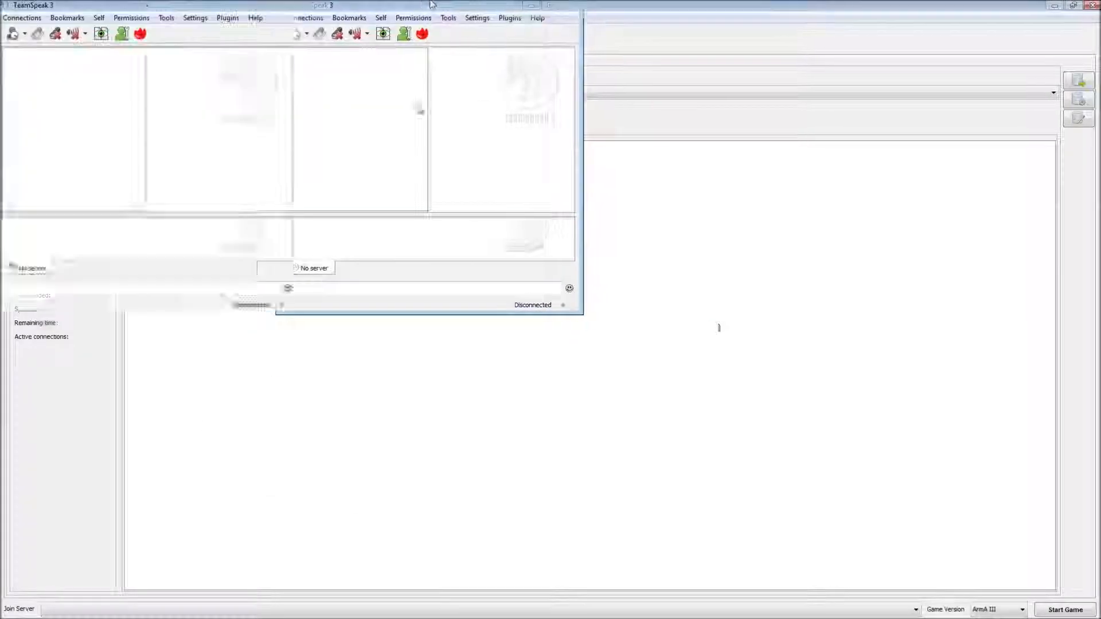
# - Check Task Force Arma 3 Radio is enabled under Plugins, then connect via the Arma Island Life bookmark
pyautogui.click(229, 19)
pyautogui.moveTo(195, 18)
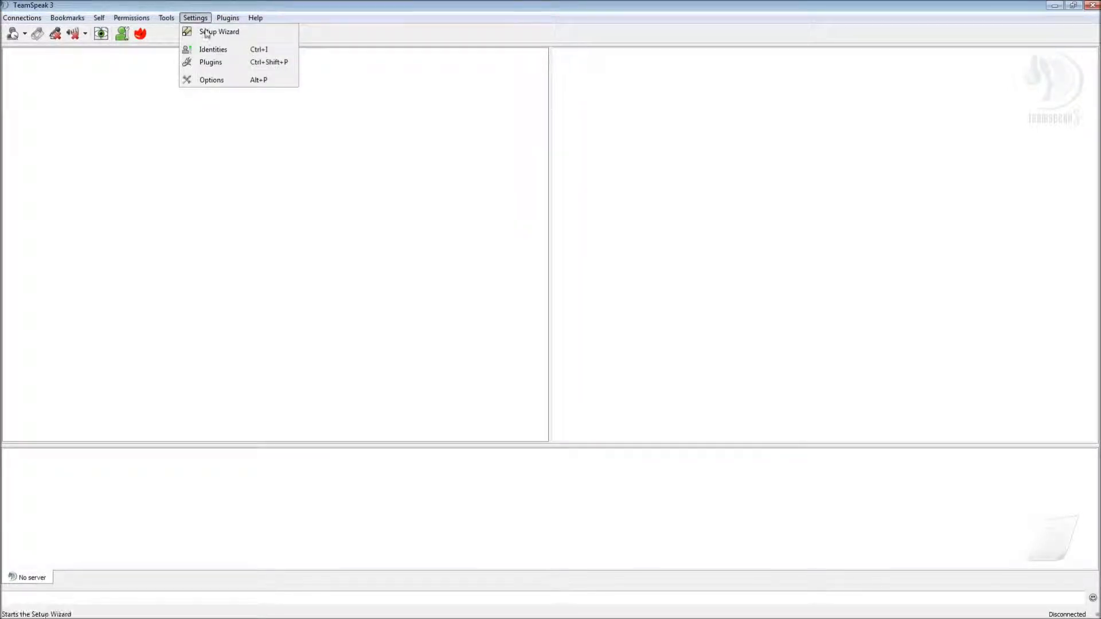
pyautogui.click(211, 61)
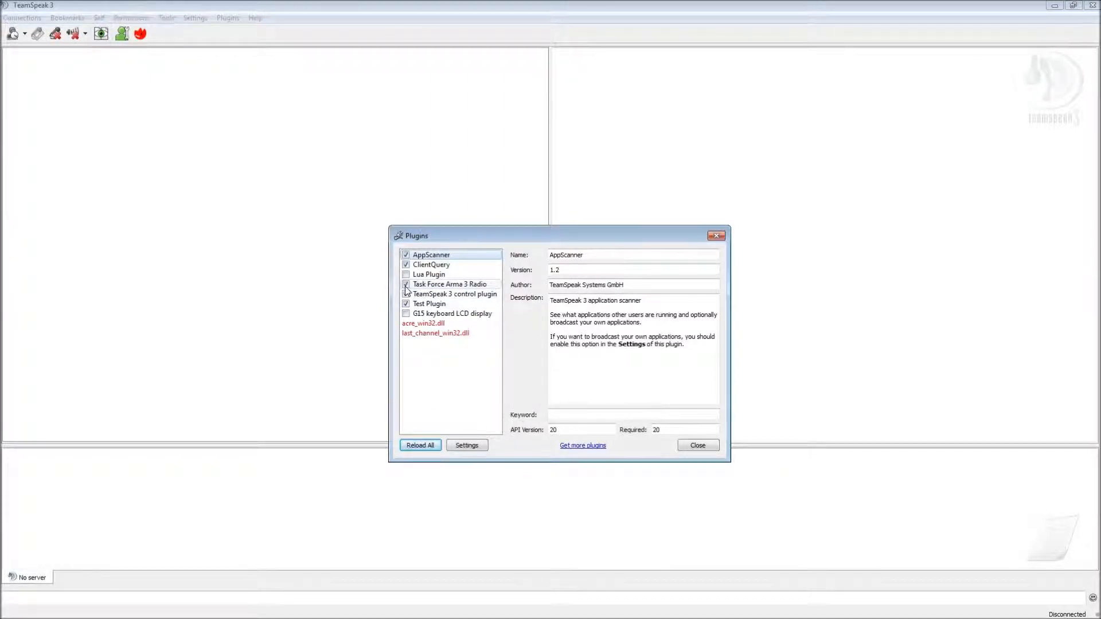
pyautogui.click(722, 238)
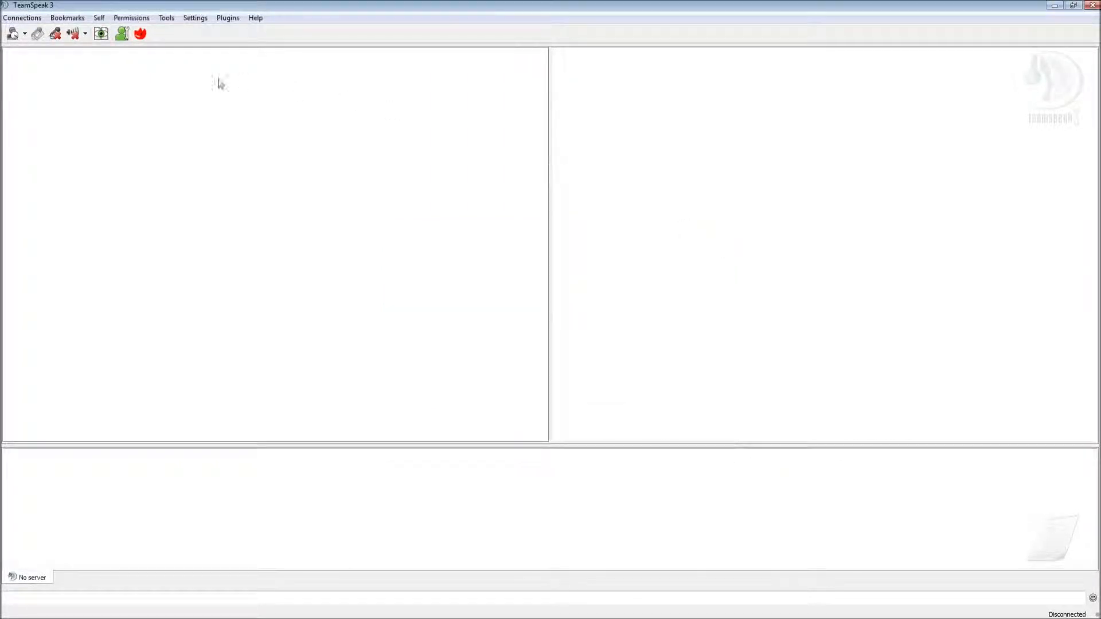
pyautogui.click(65, 18)
pyautogui.click(69, 138)
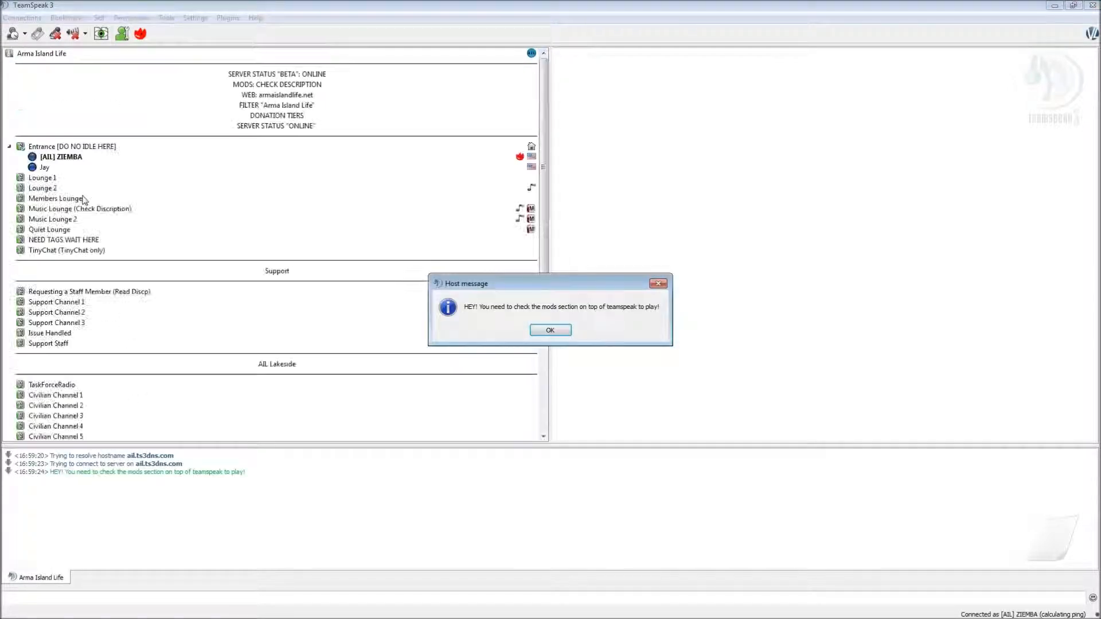
# - Join Quiet Lounge, check own Task Force Radio status, close TeamSpeak, and maximize armaislandlife.net in Chrome
pyautogui.click(549, 330)
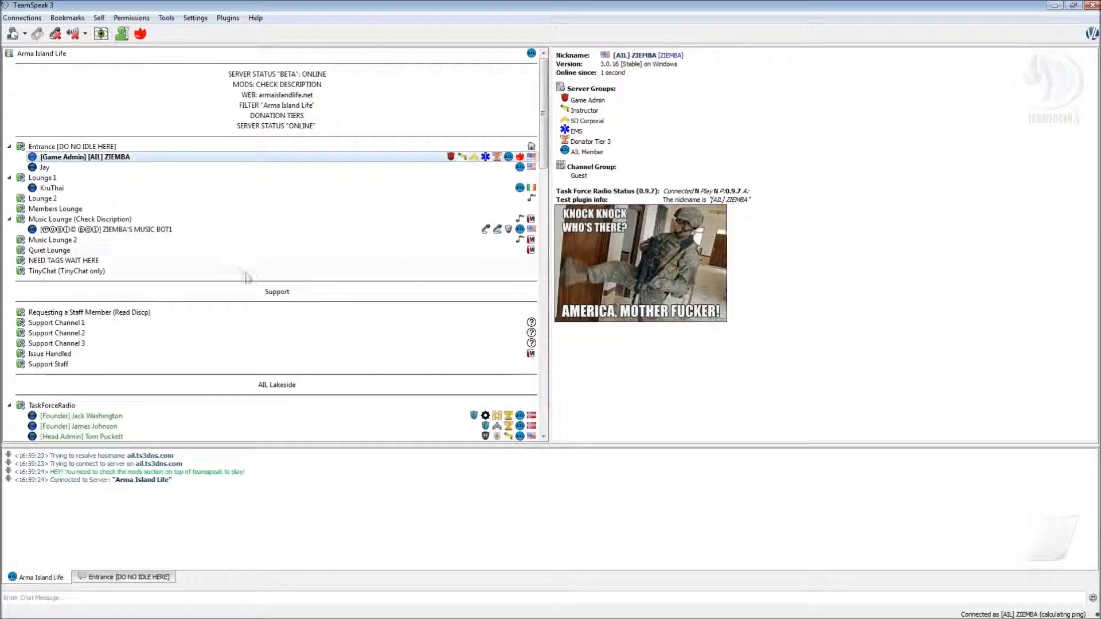
pyautogui.doubleClick(115, 262)
pyautogui.click(72, 239)
pyautogui.doubleClick(72, 240)
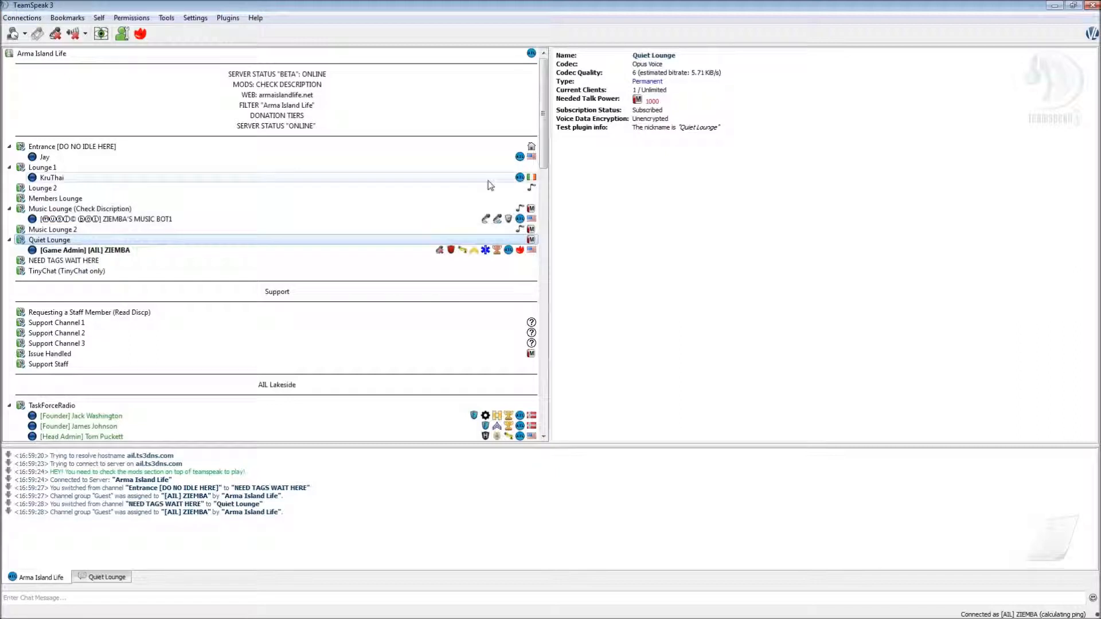
pyautogui.click(343, 254)
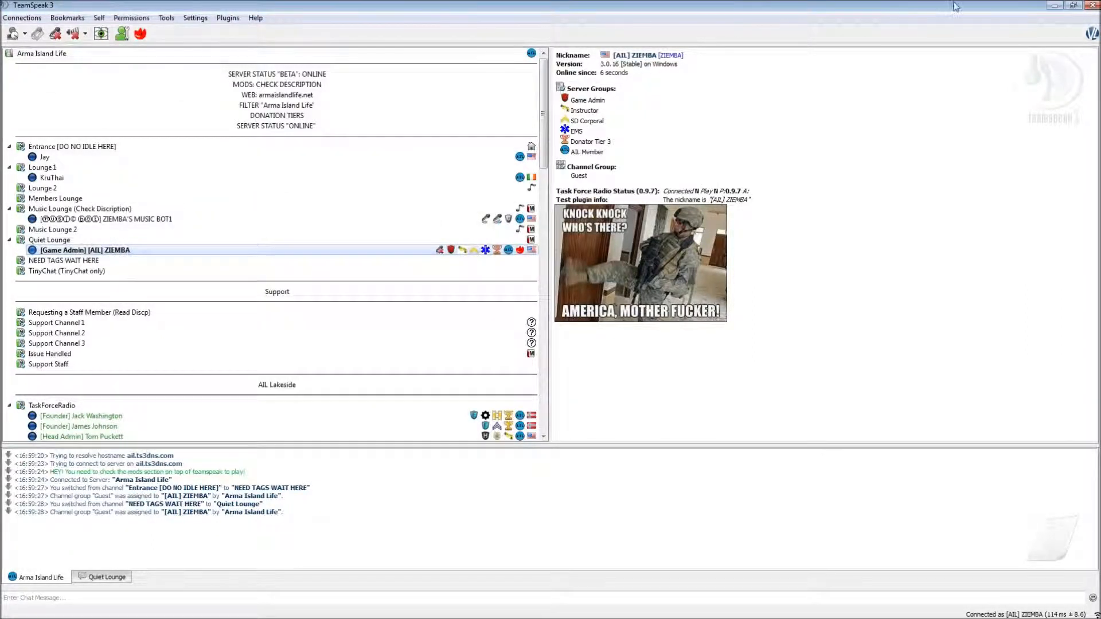
pyautogui.click(1094, 6)
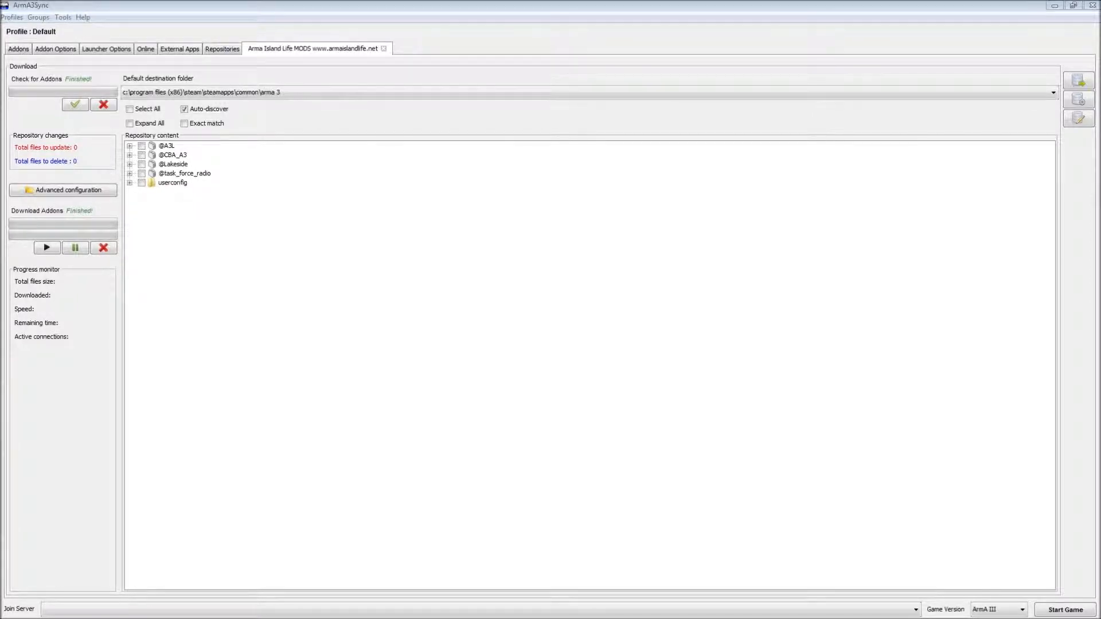
pyautogui.moveTo(350, 618); pyautogui.dragTo(497, 1)
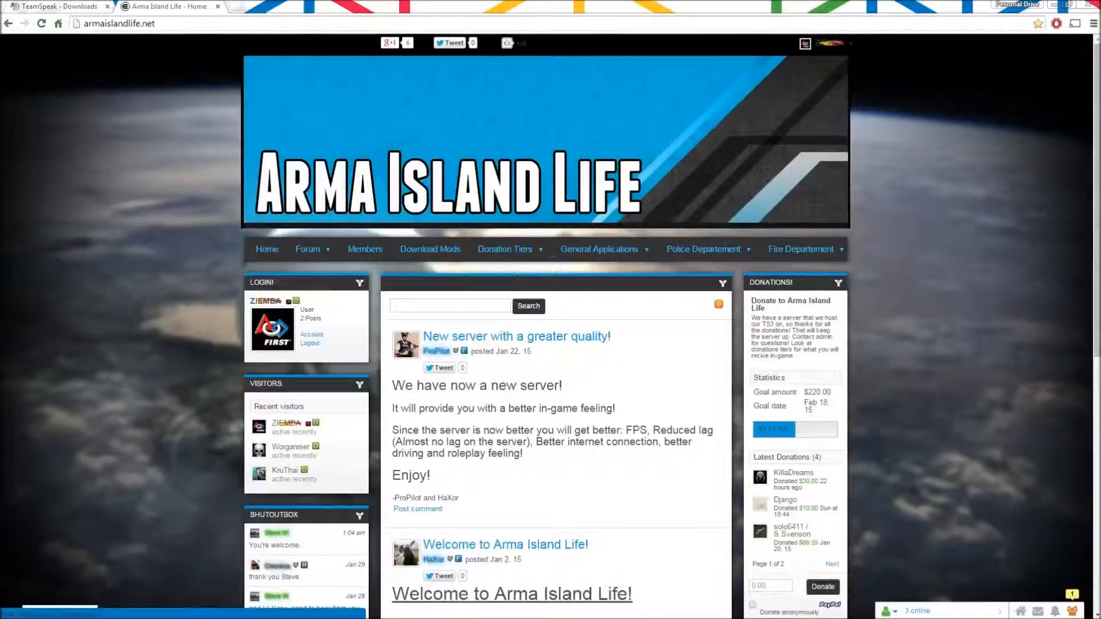